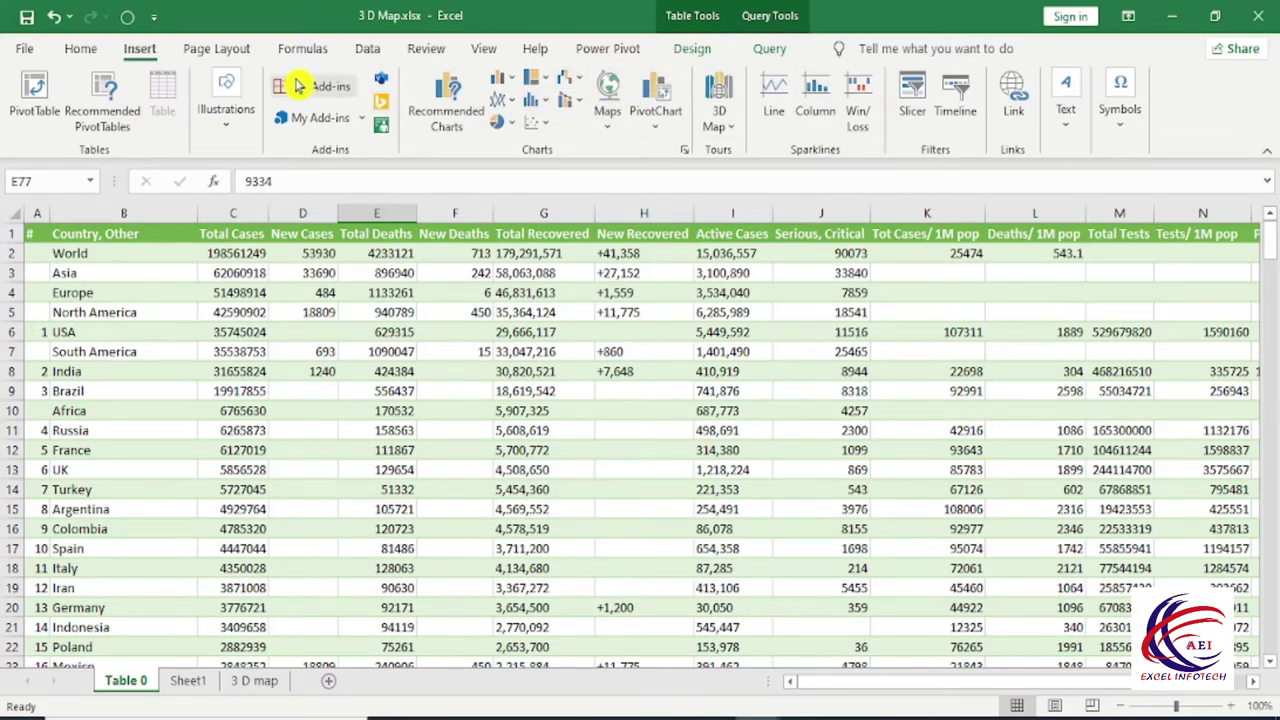
- Preview the Insert 3D Map options, then select the country data block through column G
click(720, 125)
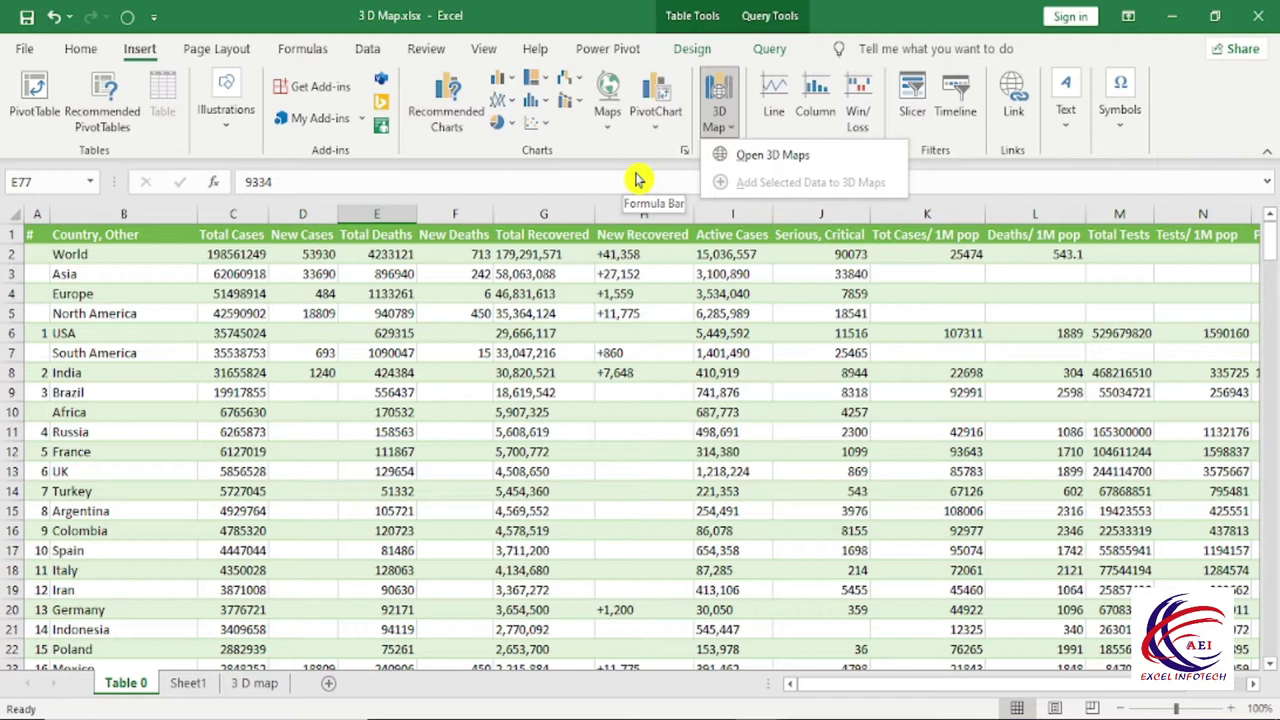
click(344, 400)
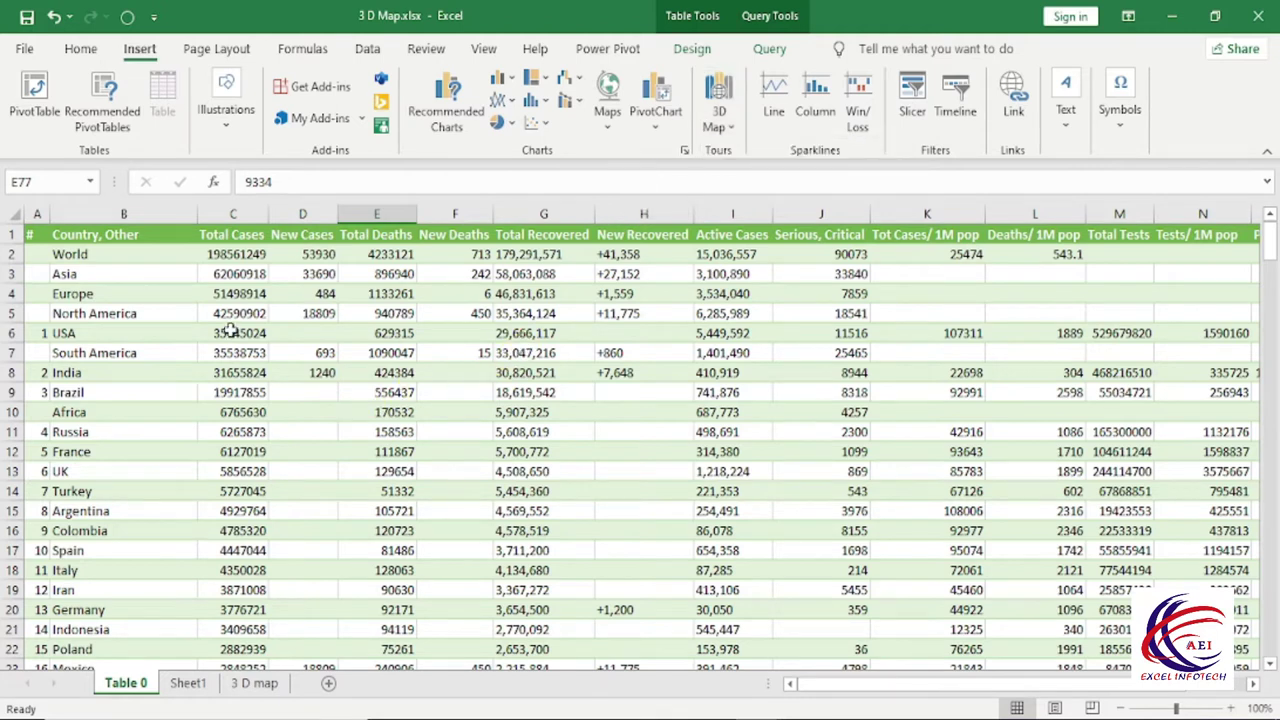
drag(112, 269, 700, 615)
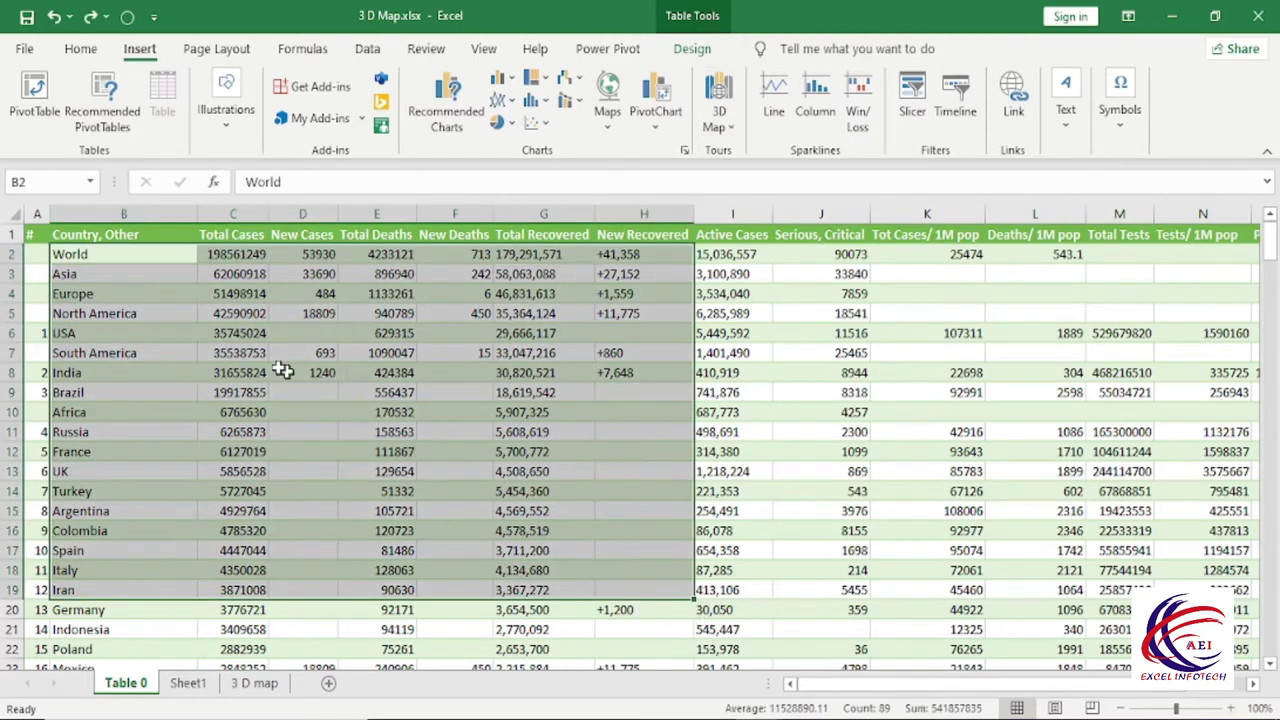
- Highlight the New Cases values (D2:D9) and the Total Deaths values (E2:E14)
click(290, 355)
drag(250, 258, 273, 568)
drag(307, 253, 314, 391)
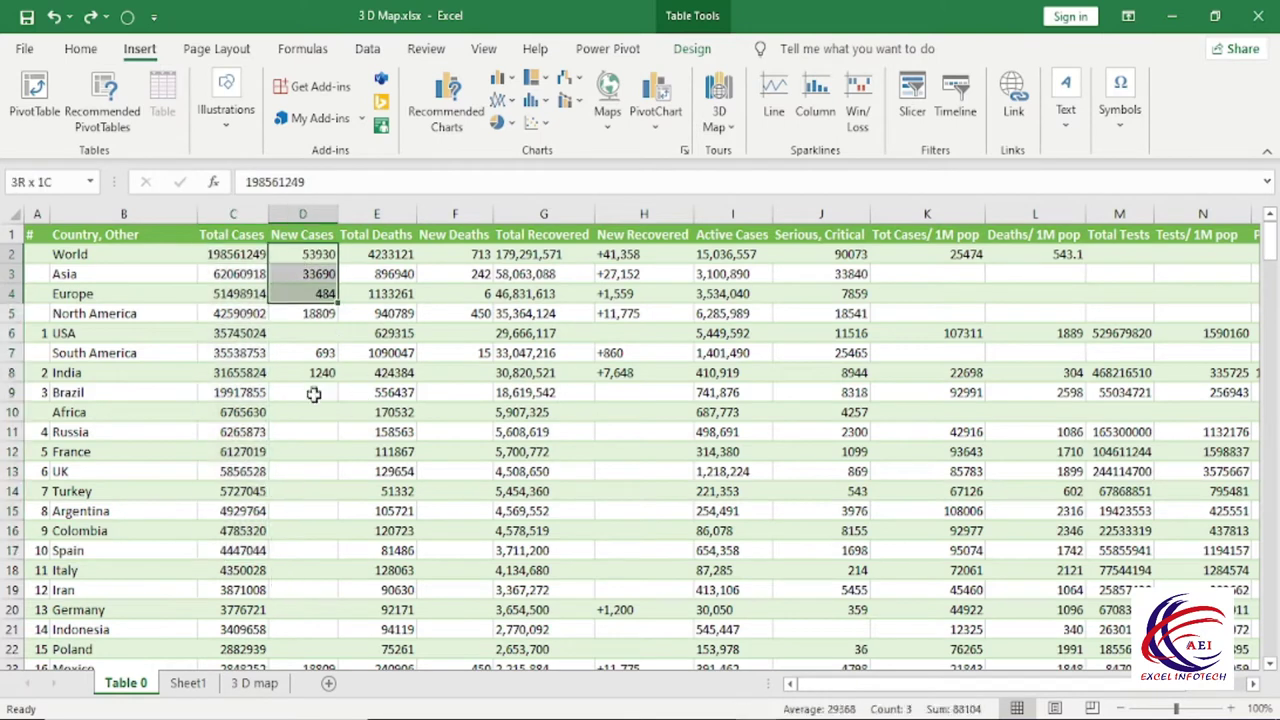
drag(394, 255, 395, 491)
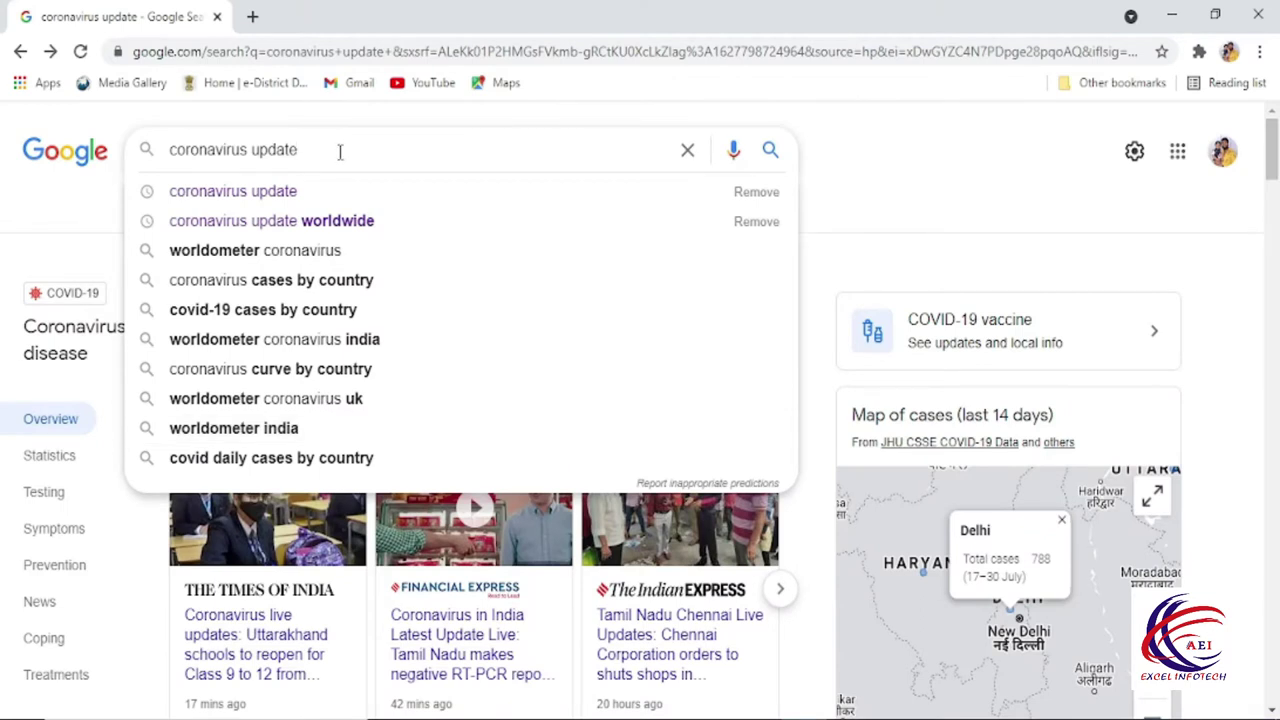
- Search for 'coronavirus update' and open the Worldometer COVID Live Update result
key(Return)
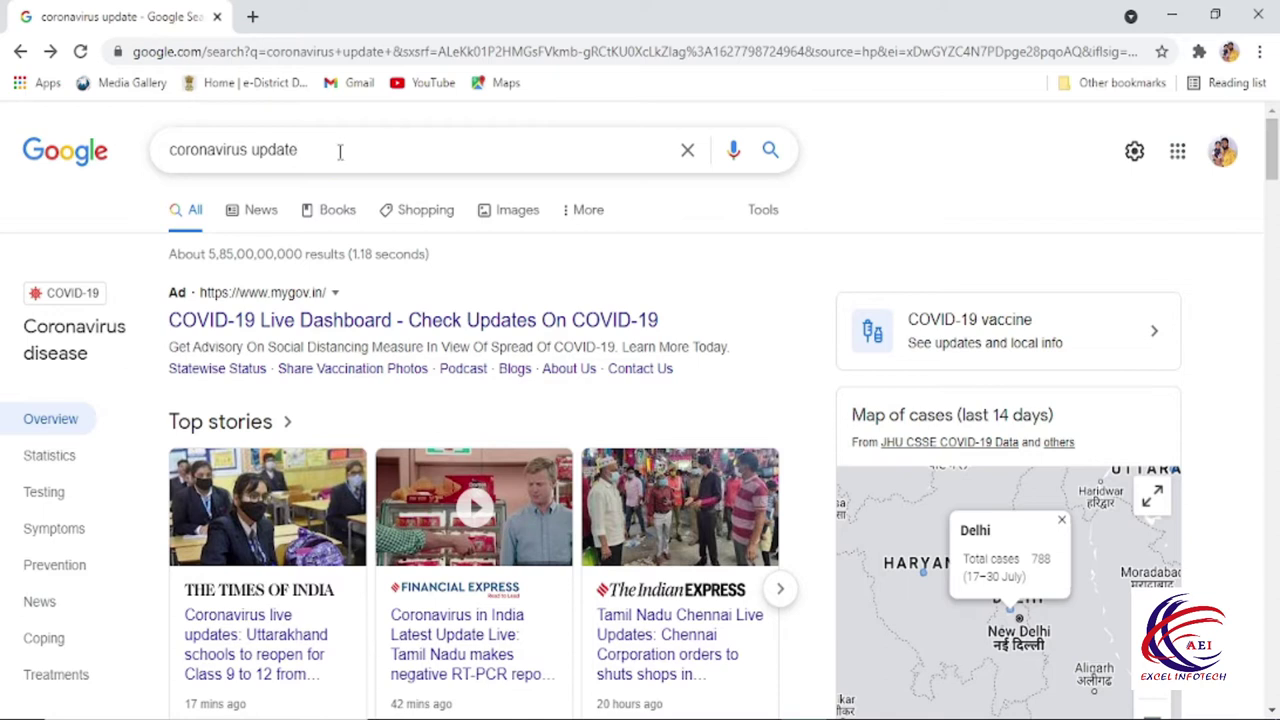
scroll(335, 430, down, 2)
scroll(337, 440, down, 3)
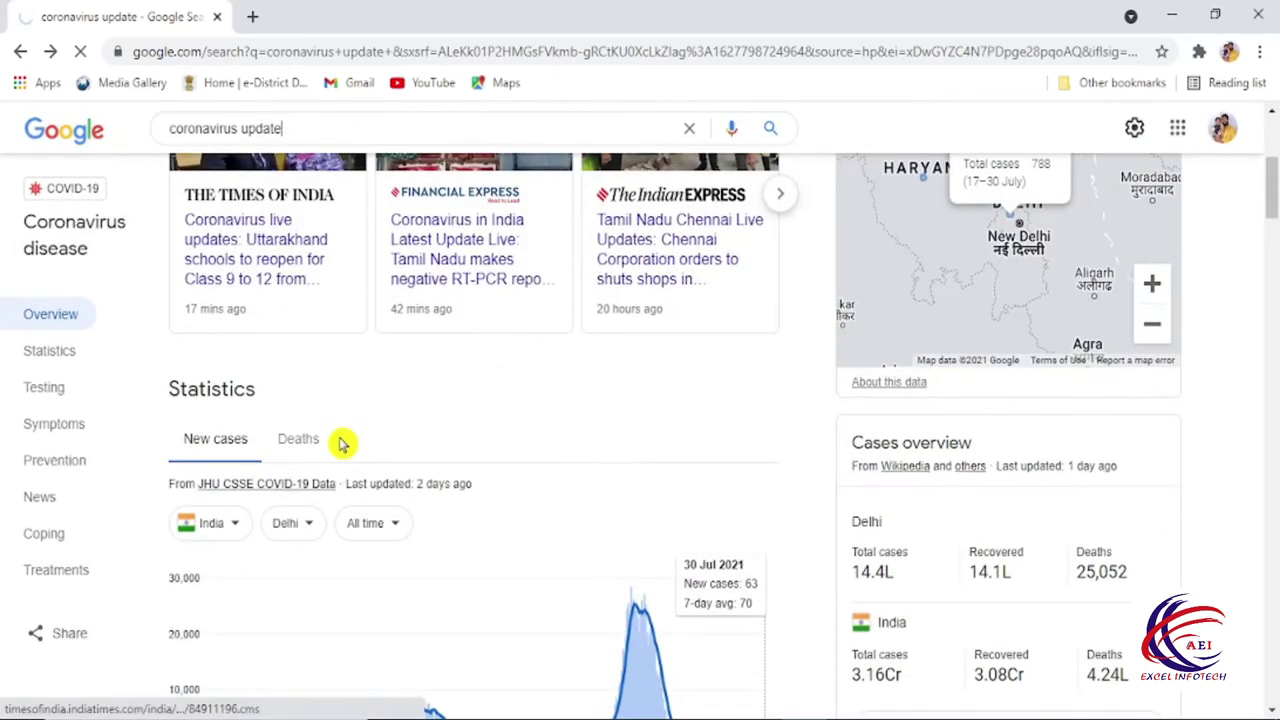
scroll(366, 480, down, 1)
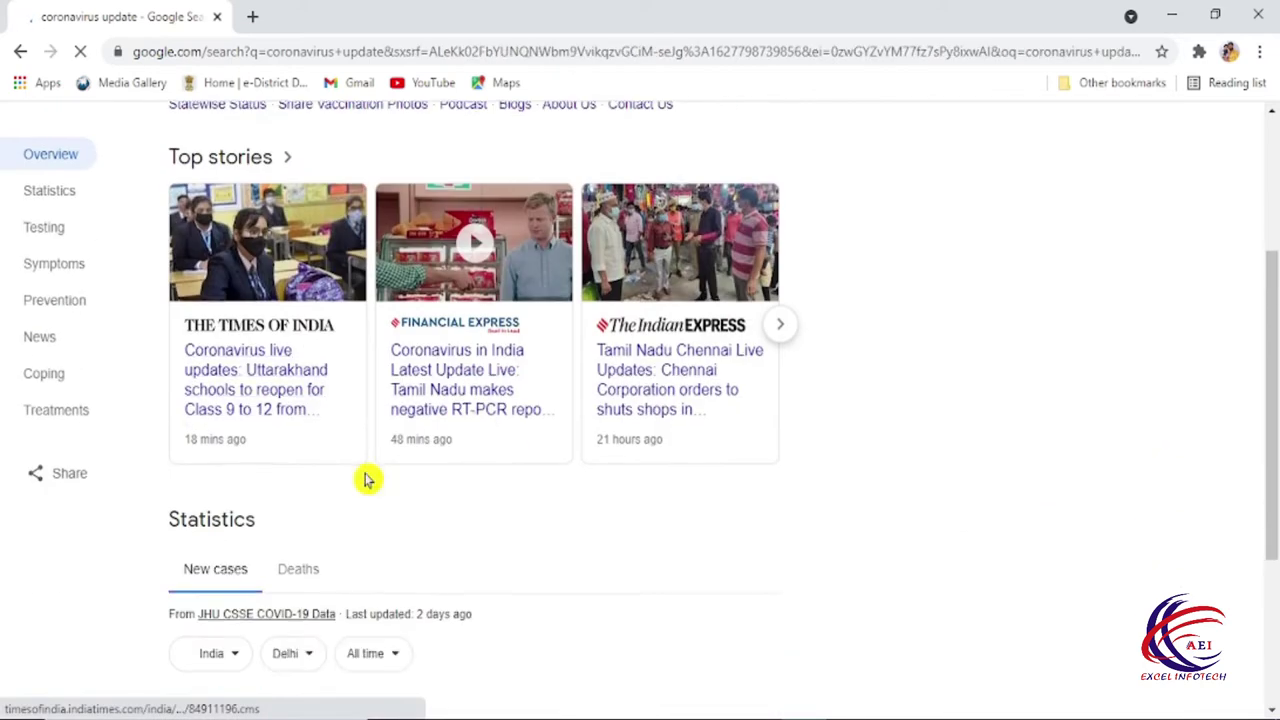
scroll(366, 480, down, 3)
scroll(366, 480, down, 3)
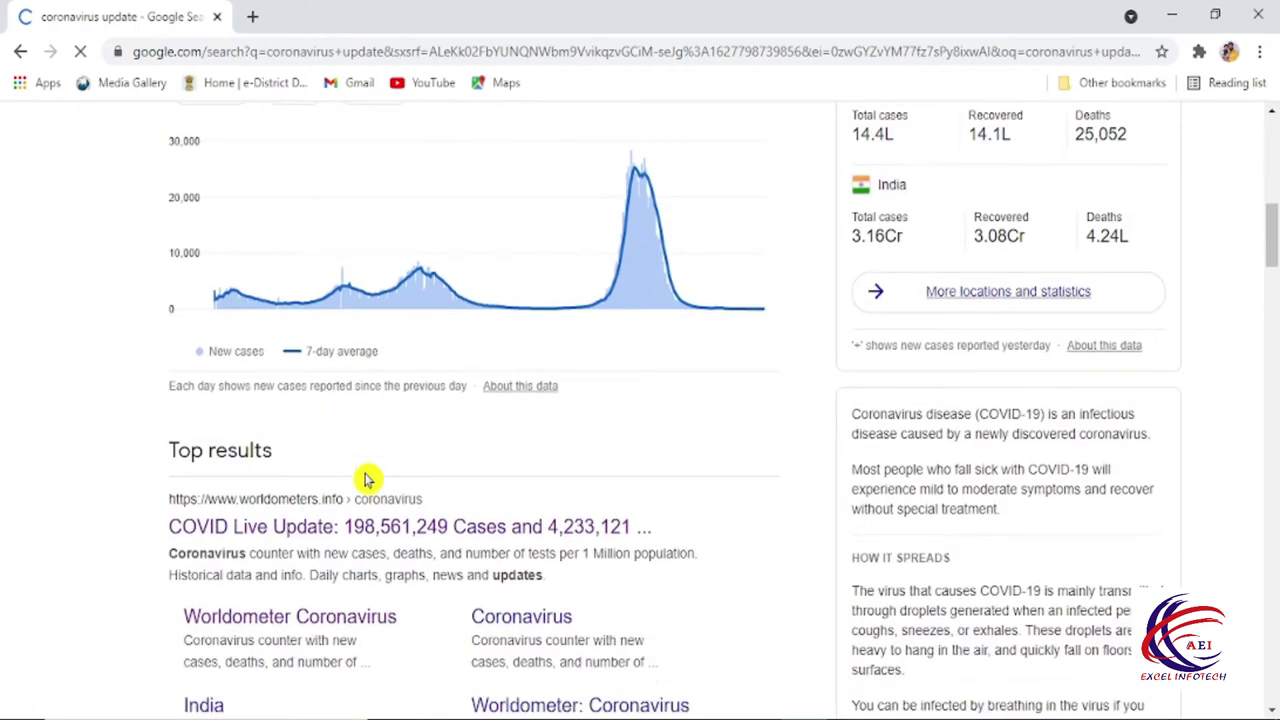
scroll(330, 400, down, 2)
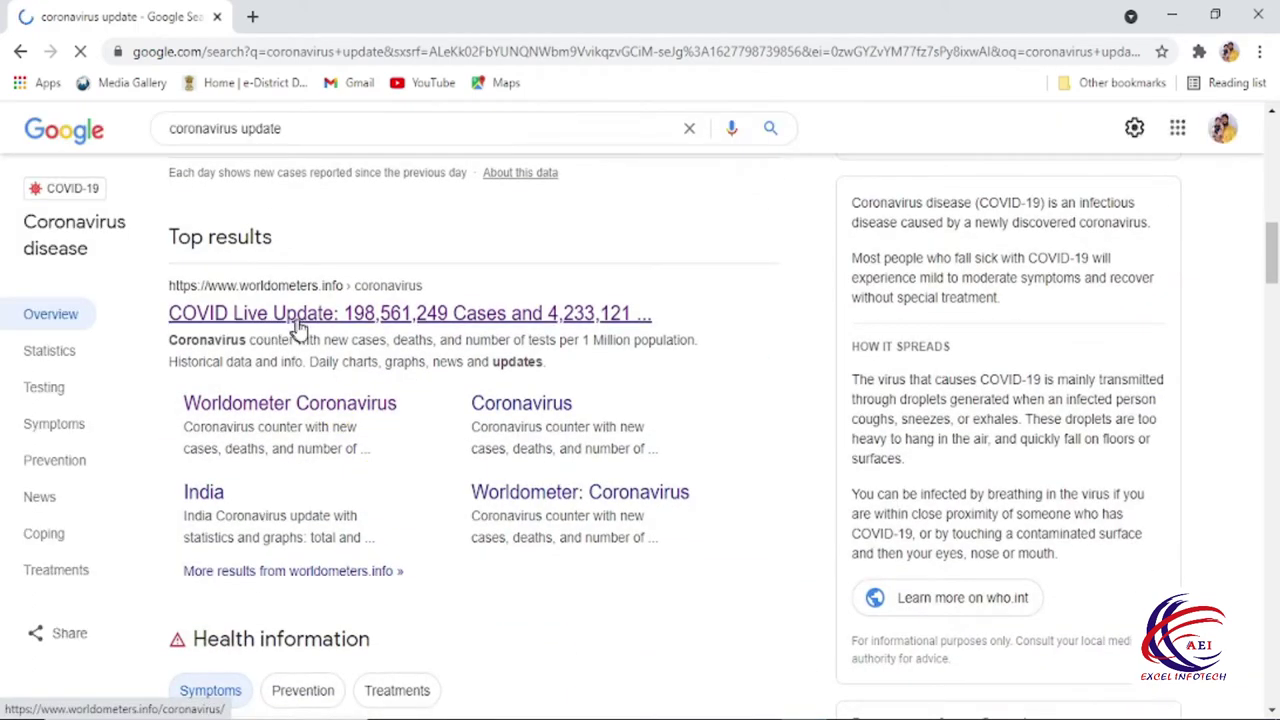
click(362, 322)
- Scroll to the Worldometer country table and copy the page URL from the address bar
scroll(400, 414, down, 3)
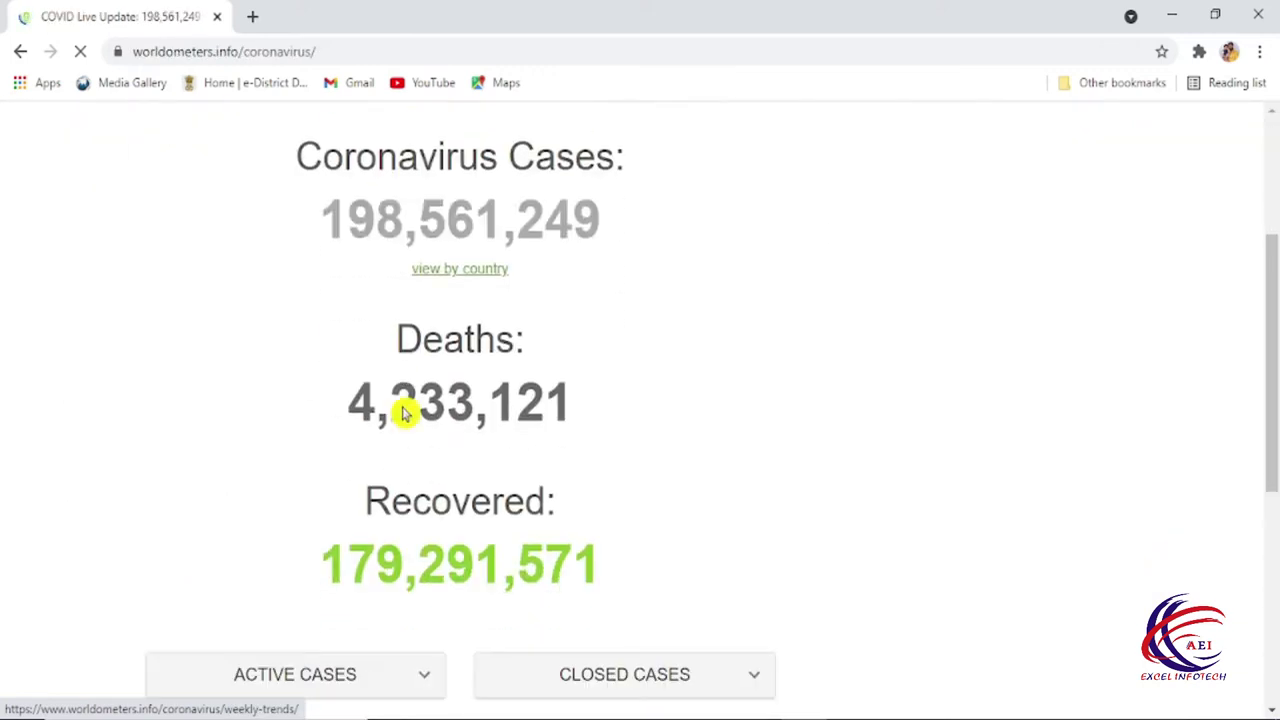
scroll(406, 409, down, 2)
scroll(410, 432, down, 3)
scroll(414, 440, down, 3)
scroll(412, 447, down, 1)
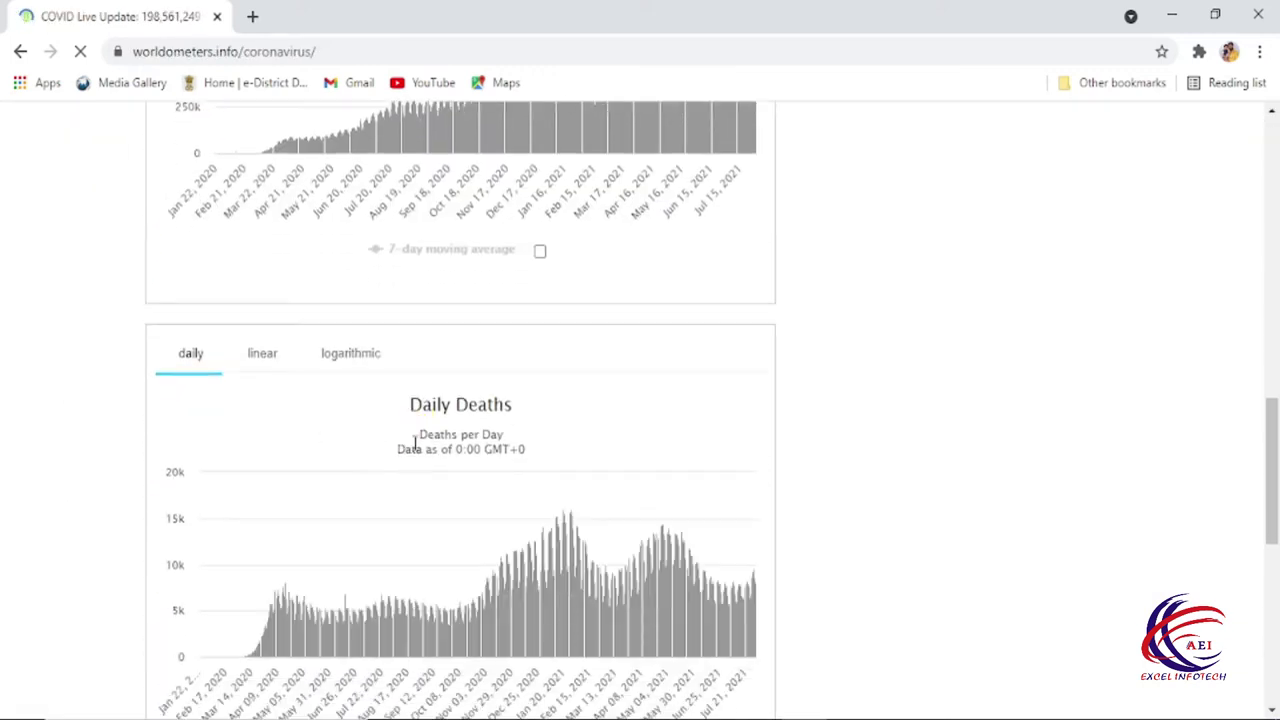
scroll(414, 450, down, 3)
scroll(416, 450, down, 2)
scroll(416, 450, down, 3)
scroll(416, 450, down, 3)
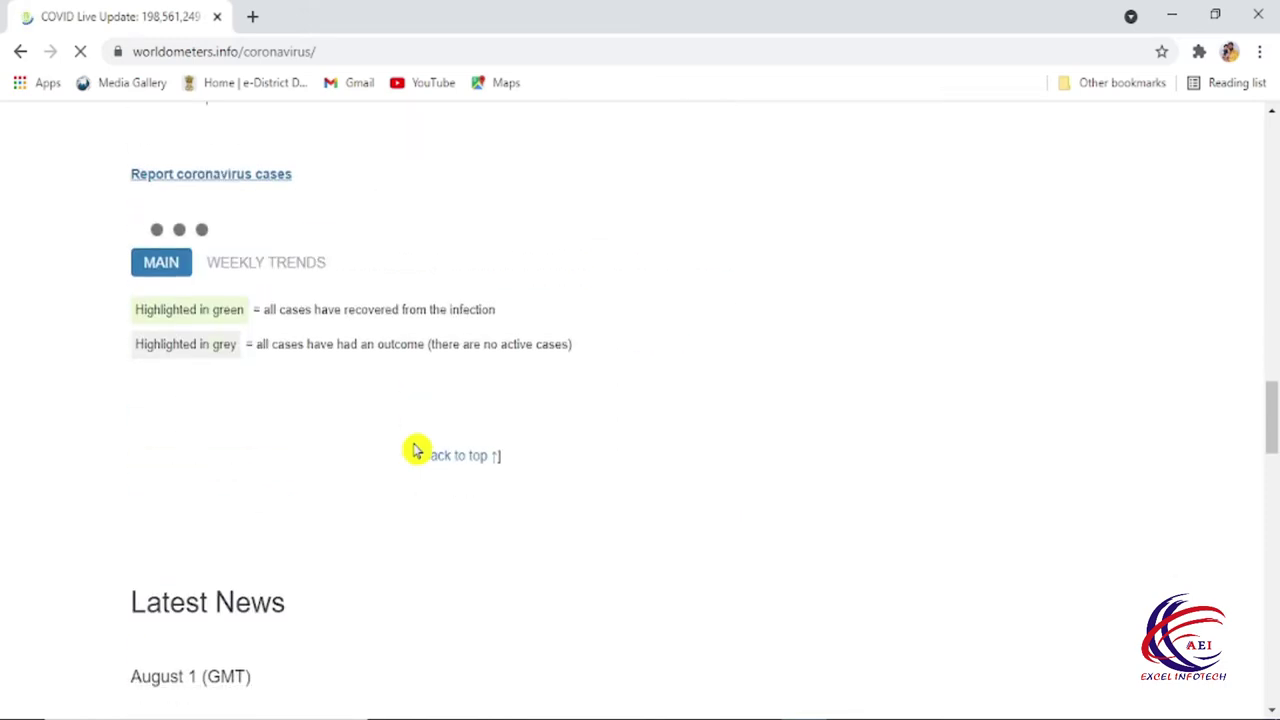
scroll(416, 450, down, 3)
scroll(416, 450, down, 3)
scroll(416, 450, down, 3)
scroll(416, 450, down, 3)
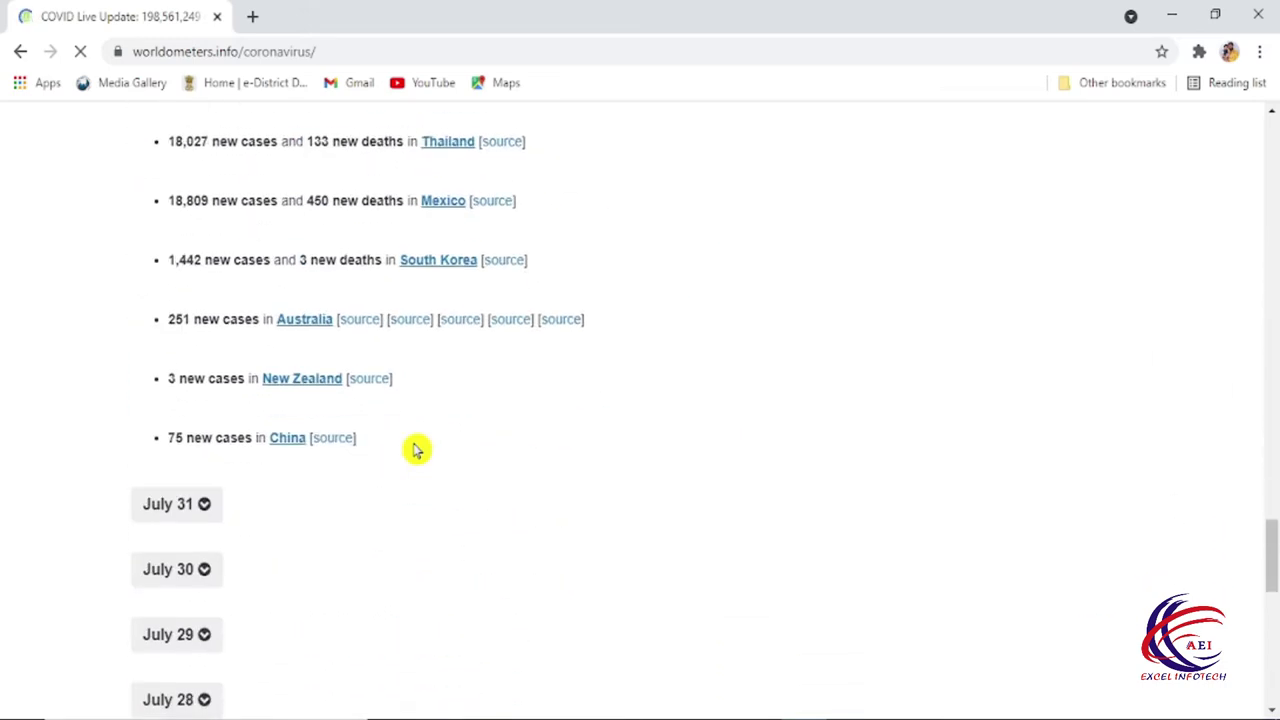
scroll(416, 450, down, 1)
scroll(416, 450, down, 5)
scroll(416, 450, down, 15)
scroll(416, 450, up, 3)
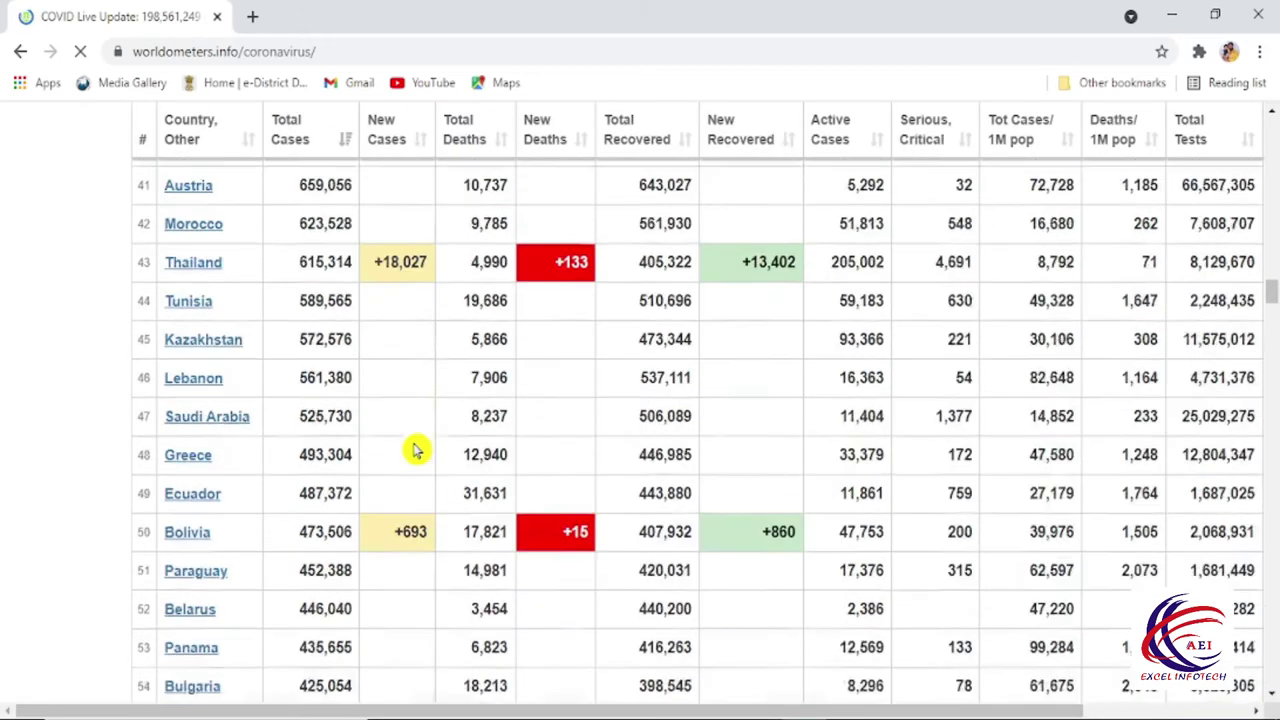
scroll(416, 450, up, 1)
scroll(416, 450, up, 3)
scroll(416, 450, up, 4)
scroll(416, 450, up, 2)
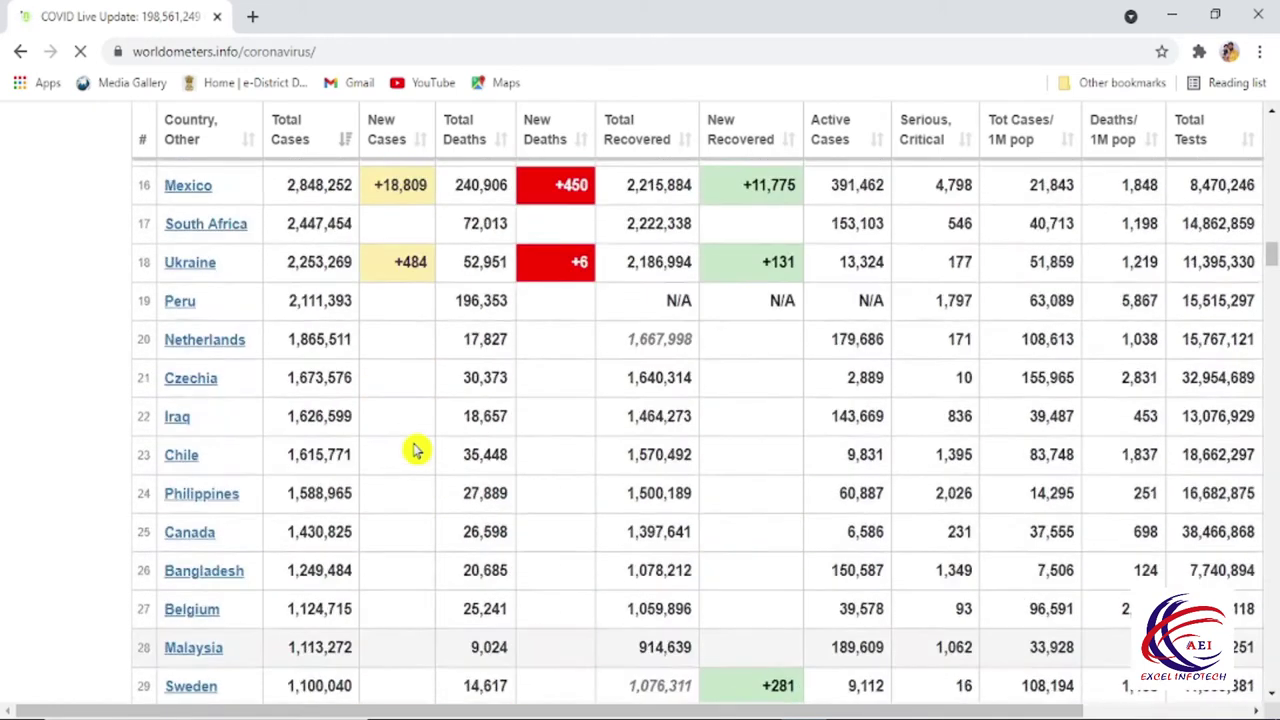
scroll(416, 450, up, 3)
scroll(416, 450, up, 3)
scroll(416, 450, up, 2)
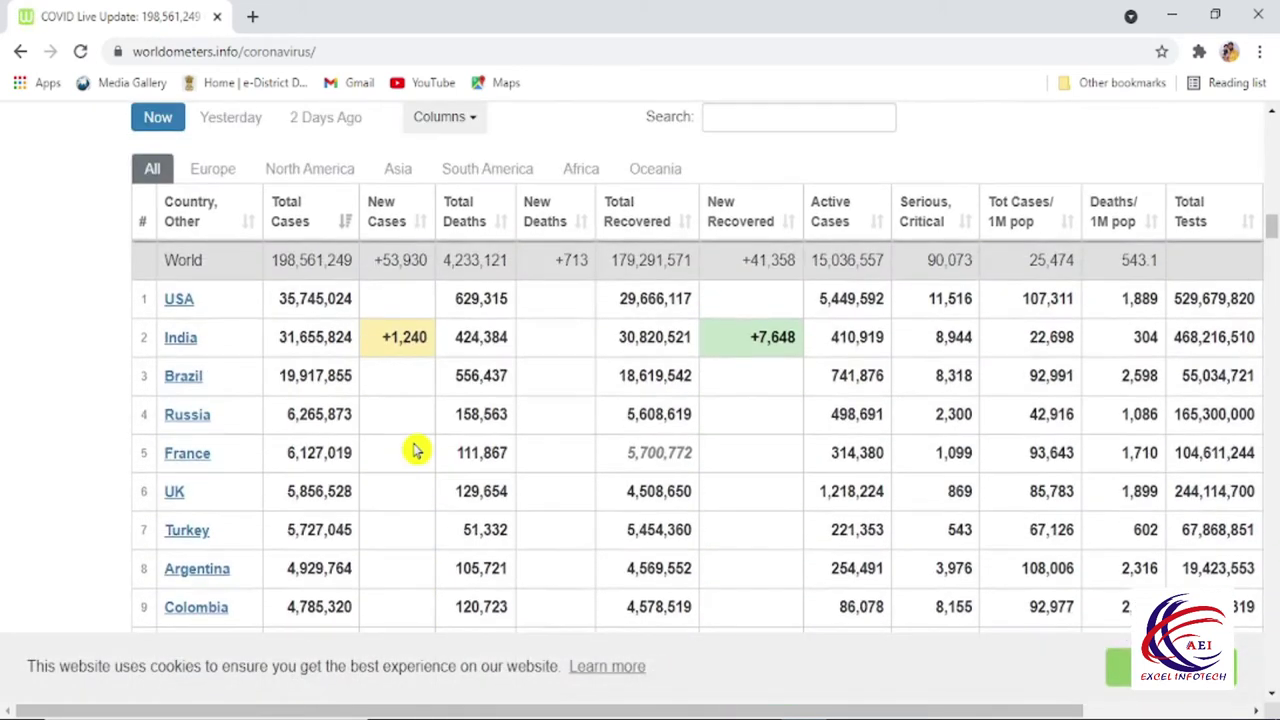
scroll(416, 450, up, 3)
scroll(416, 450, down, 1)
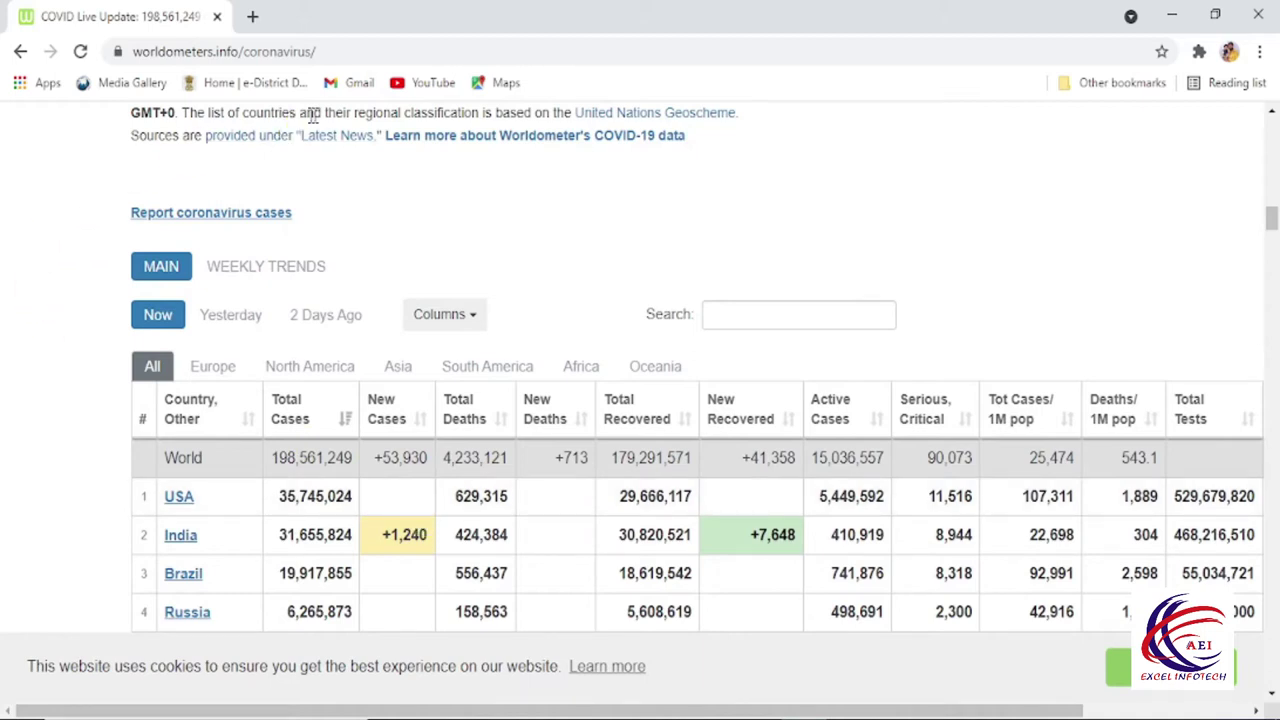
click(358, 51)
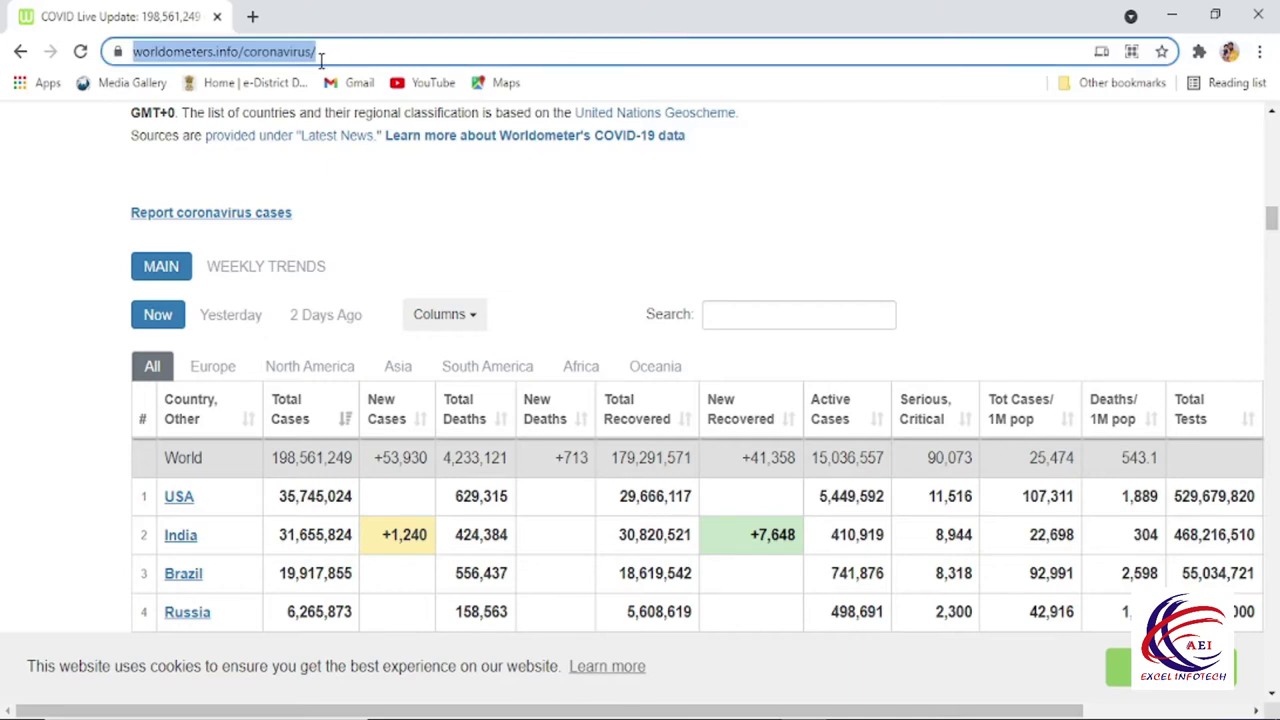
click(566, 334)
- In Book1, start a Data > From Web import with the Worldometer coronavirus URL pasted in
mouse_move(760, 716)
click(660, 620)
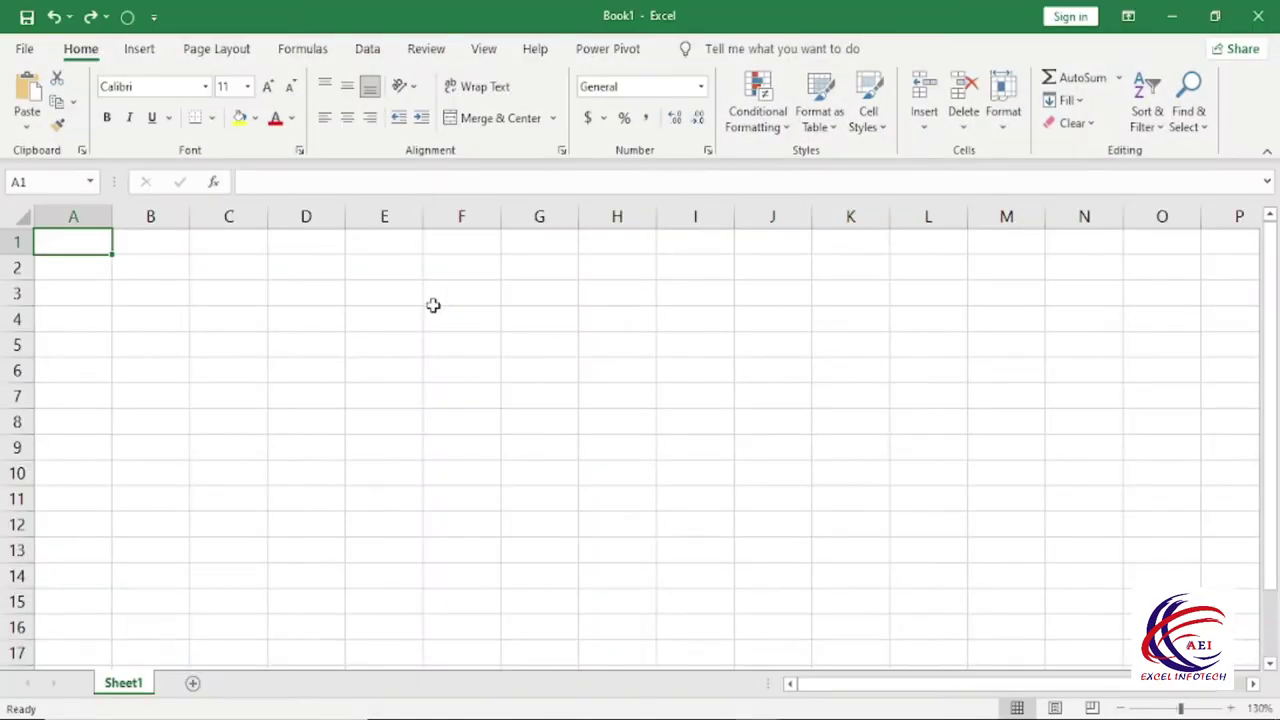
click(367, 50)
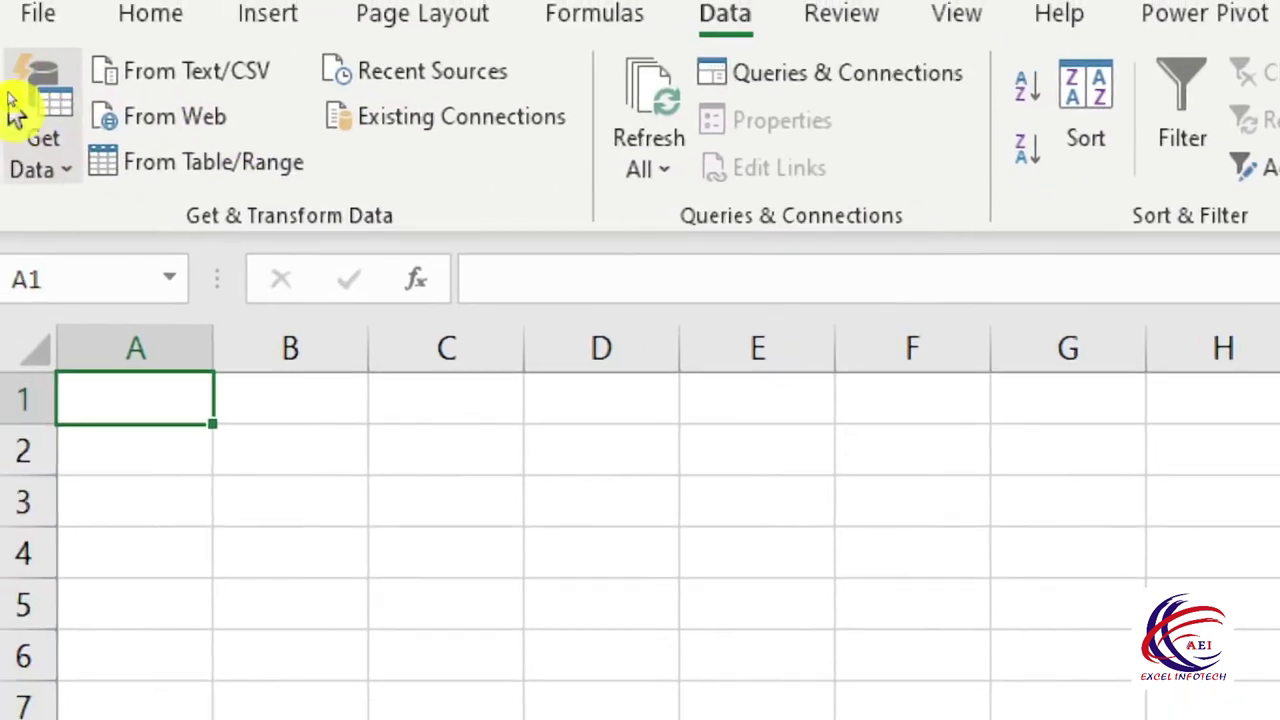
click(197, 124)
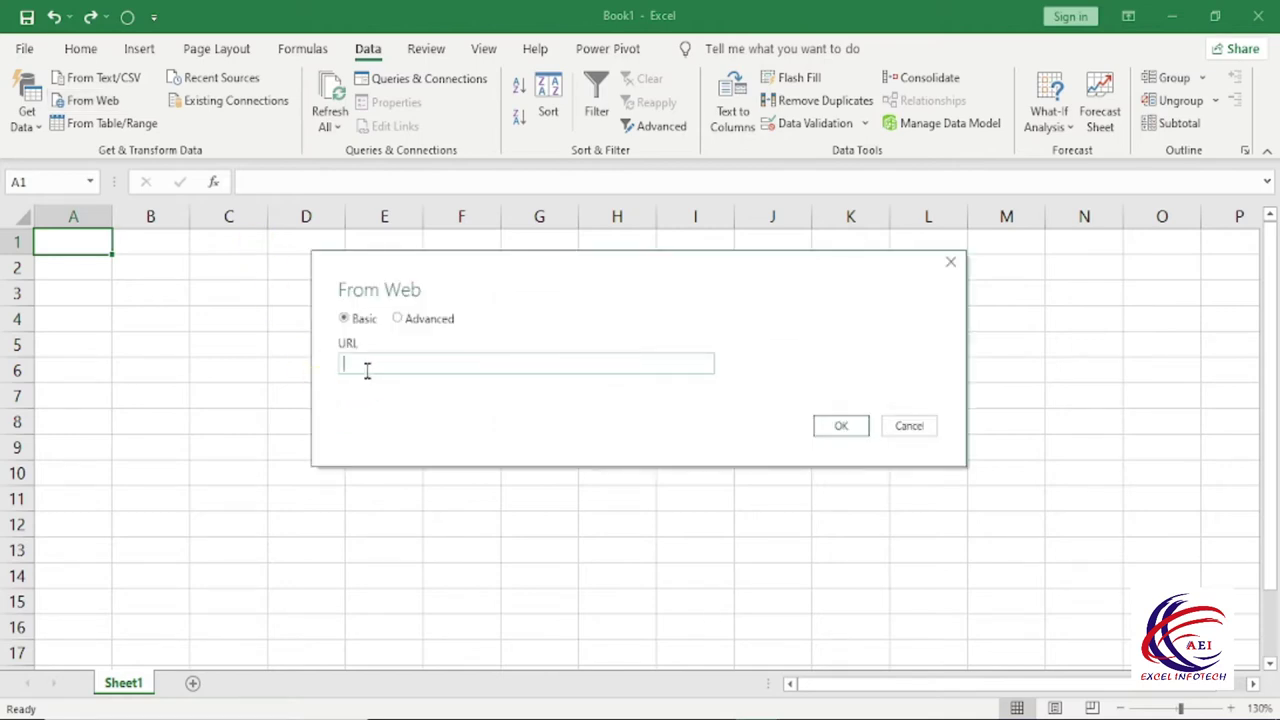
text(https://www.worldometers.info/coronavirus/)
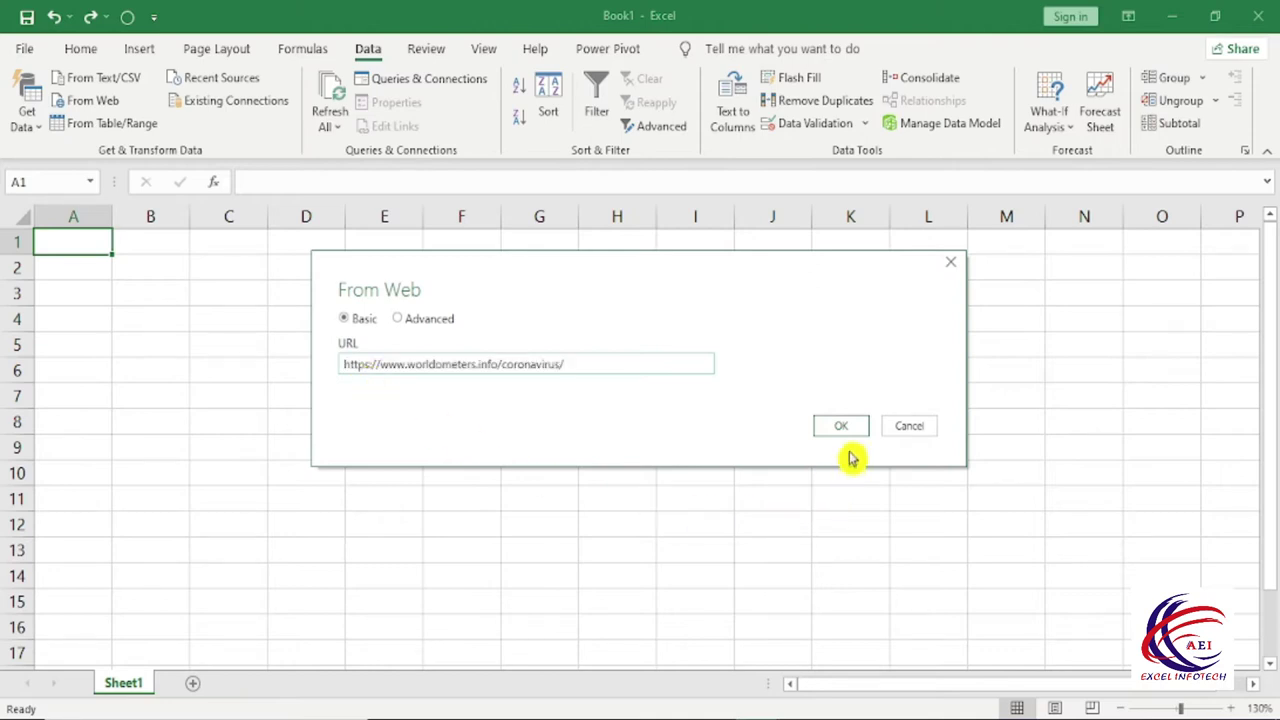
- Connect to the Worldometer page, preview Document and Table 0 in the Navigator, and load Table 0
click(846, 428)
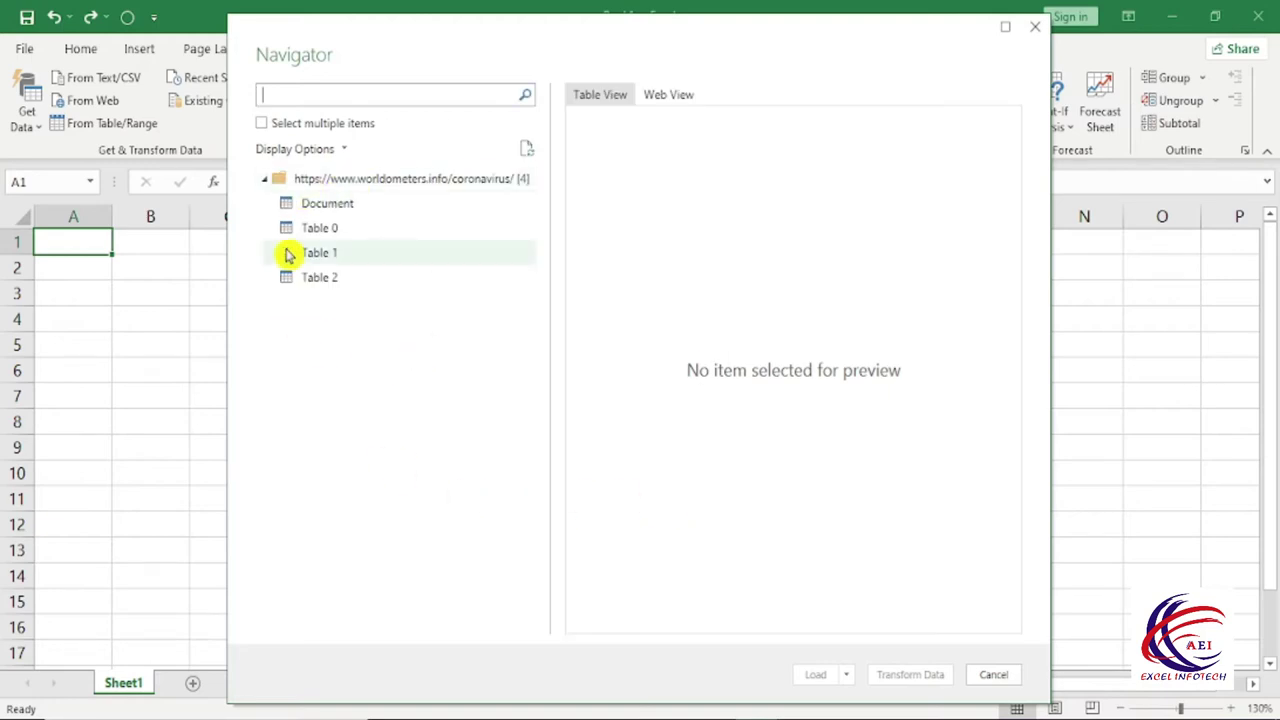
click(350, 208)
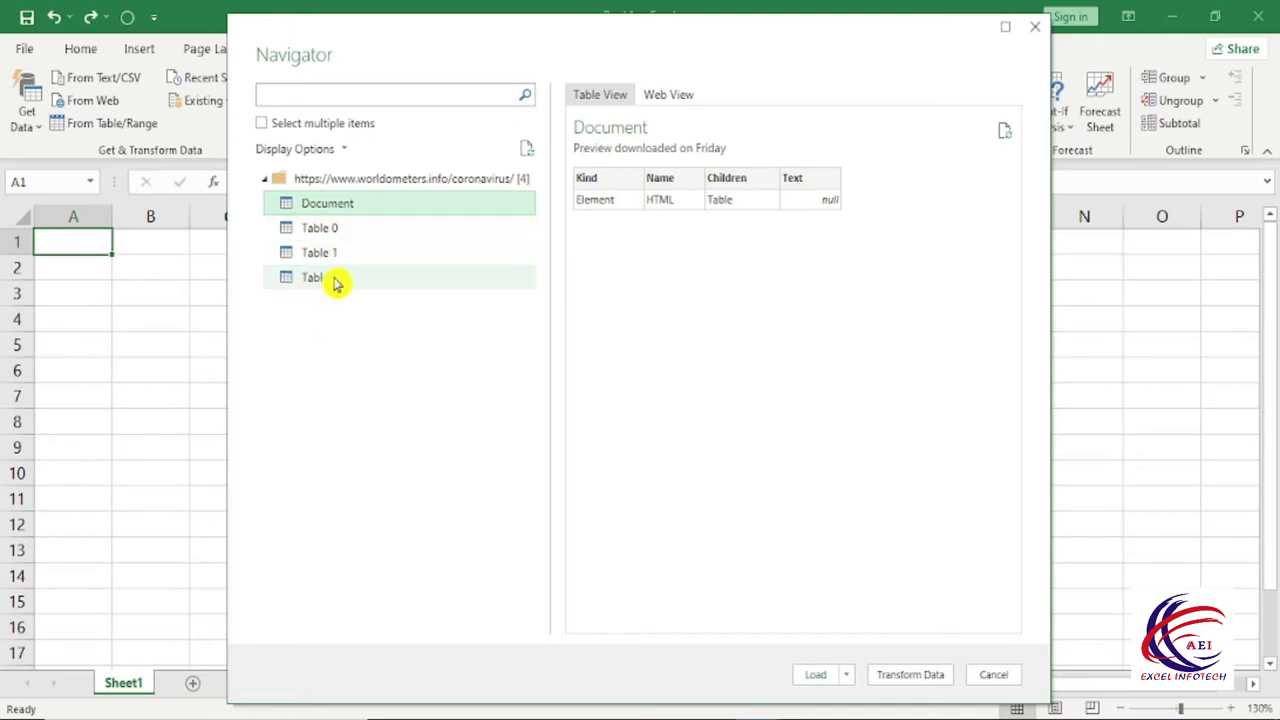
click(338, 235)
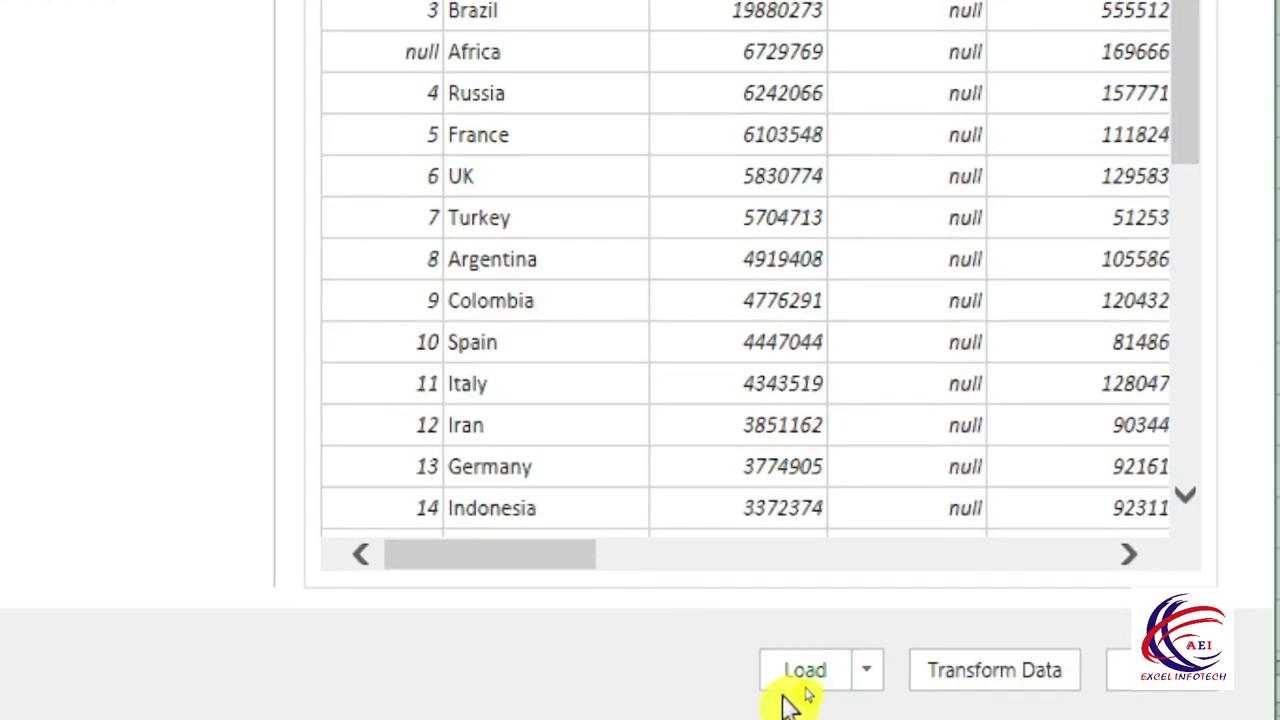
click(812, 673)
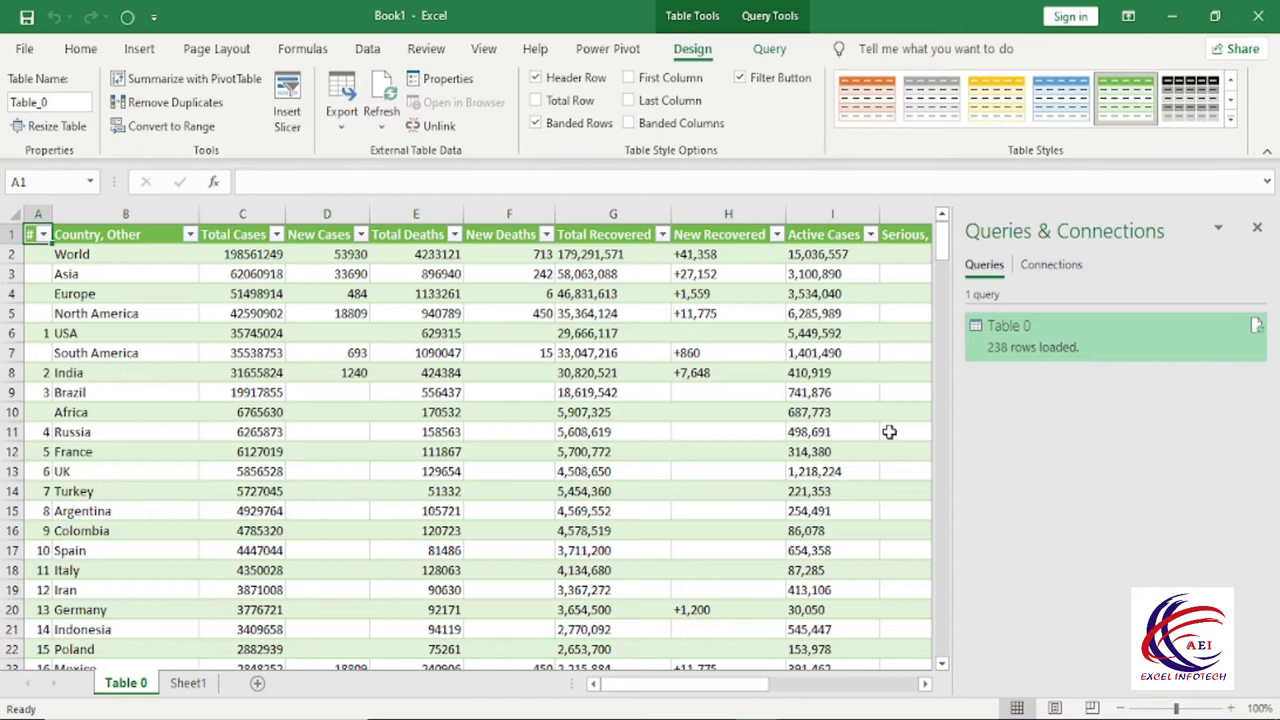
- Inspect the imported country names, then close Book1 choosing Don't Save
click(190, 376)
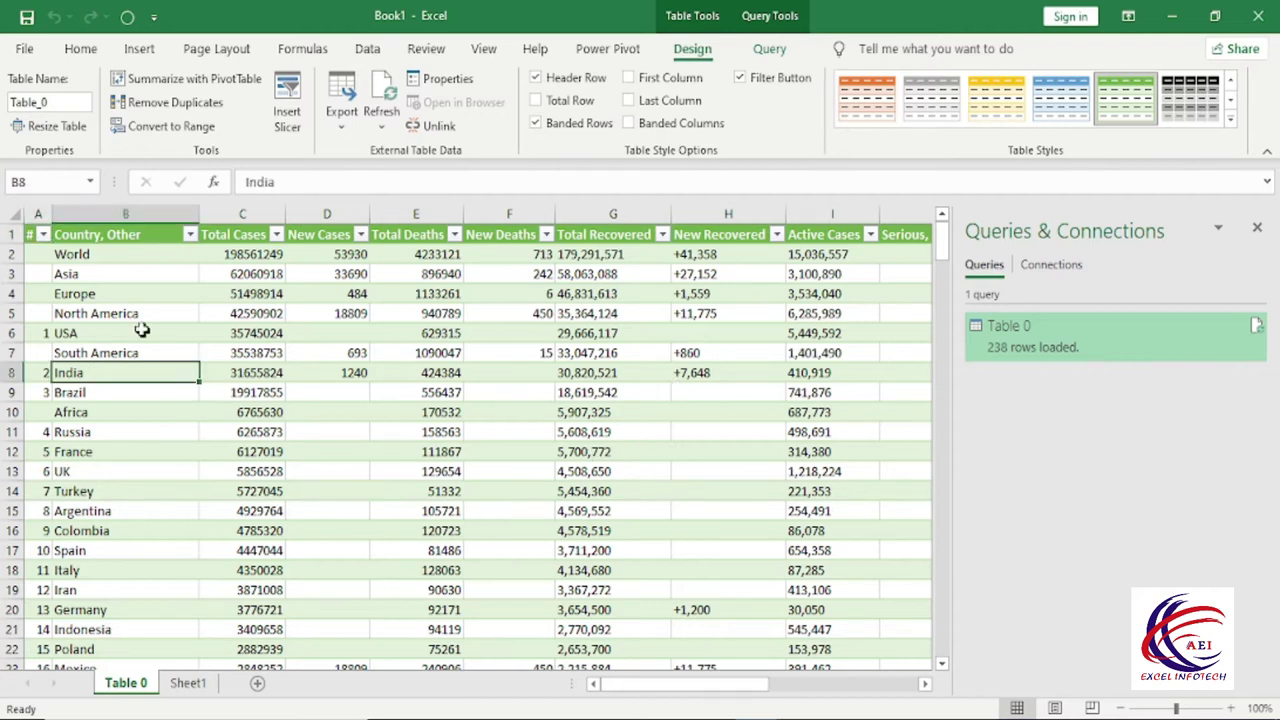
drag(86, 245, 271, 594)
mouse_move(86, 234)
mouse_down()
mouse_move(220, 372)
mouse_move(268, 607)
mouse_up()
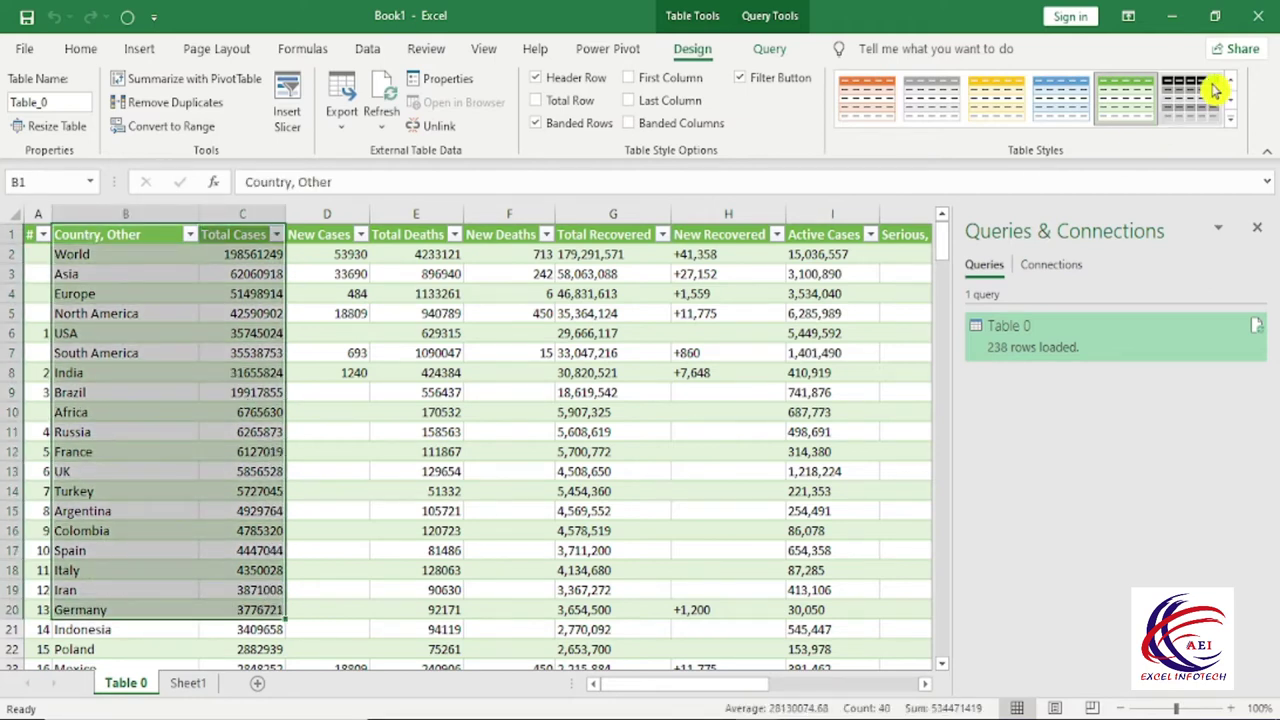
click(1258, 16)
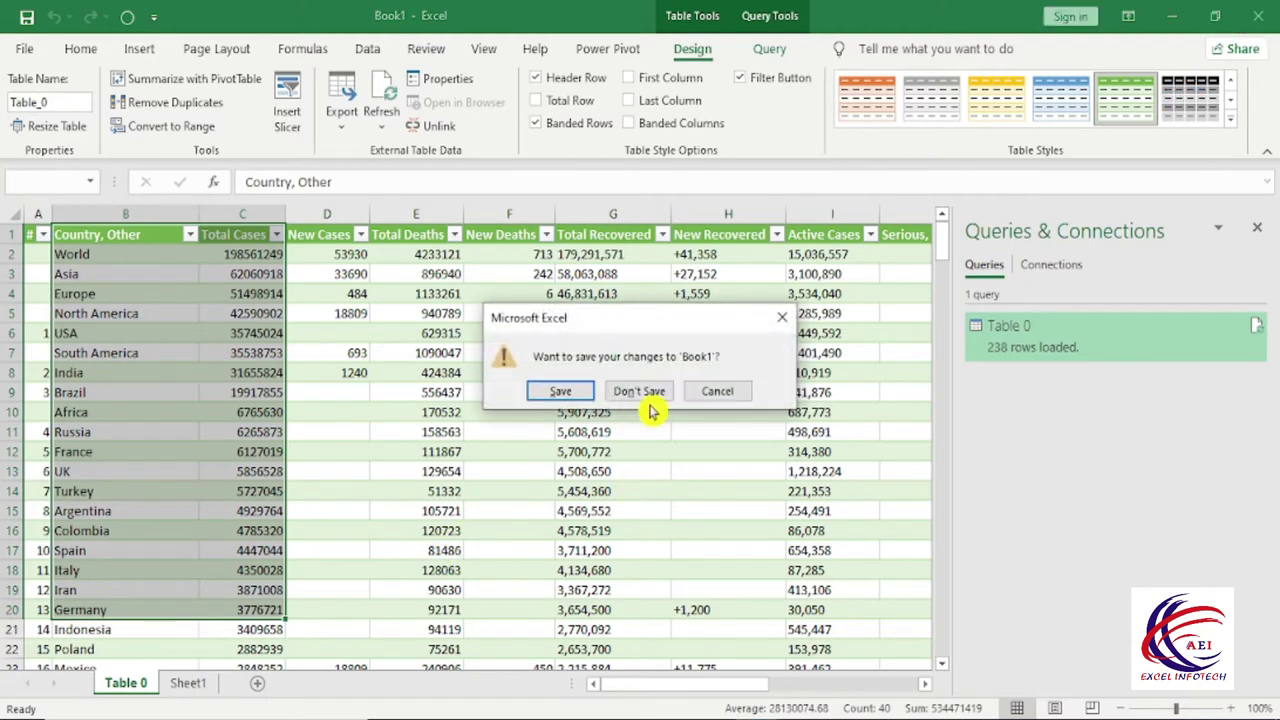
click(645, 393)
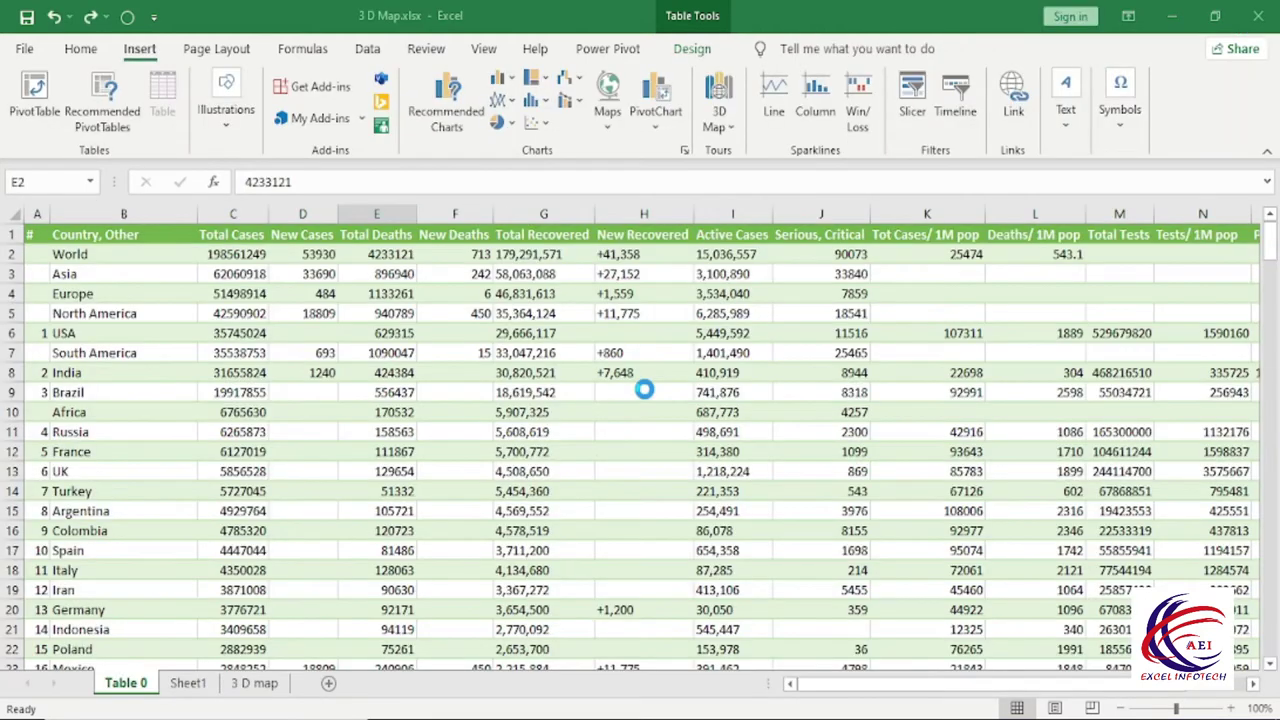
- On the 3 D map sheet, select all the country and total-case data
click(254, 683)
scroll(214, 449, up, 6)
scroll(214, 449, up, 5)
scroll(213, 447, up, 6)
scroll(213, 447, up, 5)
scroll(213, 447, up, 4)
scroll(213, 447, up, 4)
scroll(213, 447, up, 9)
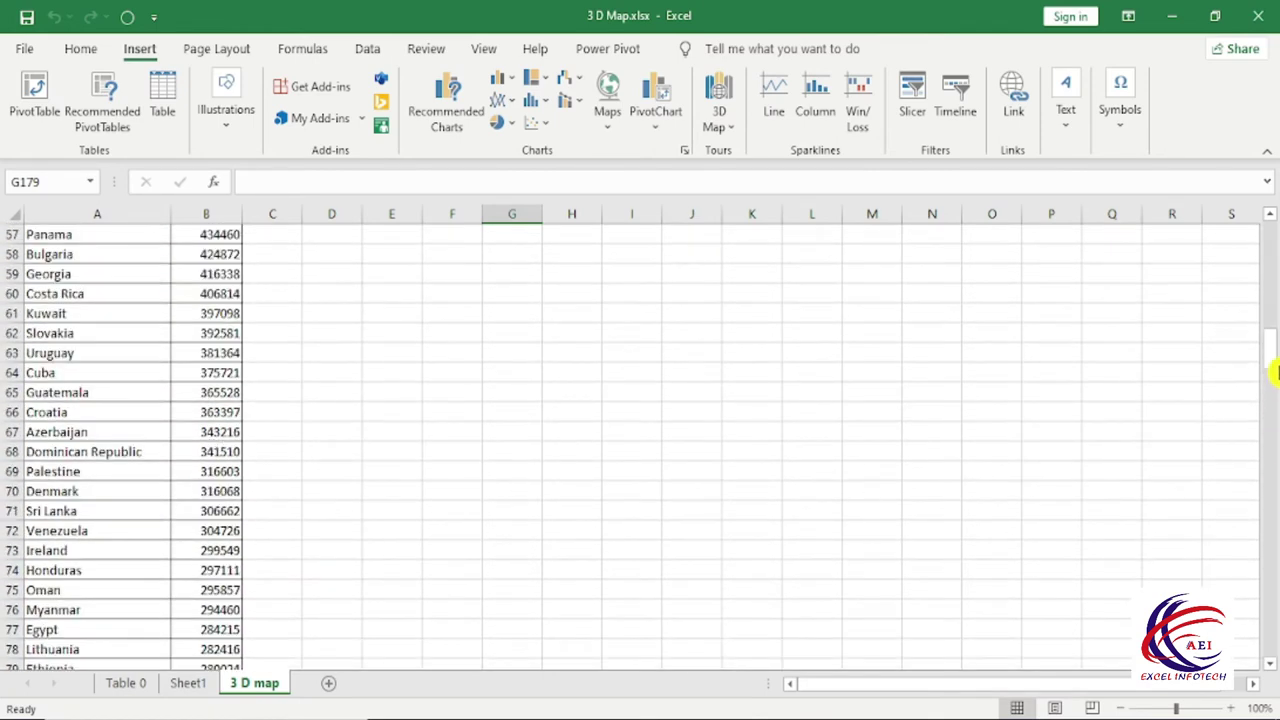
click(185, 386)
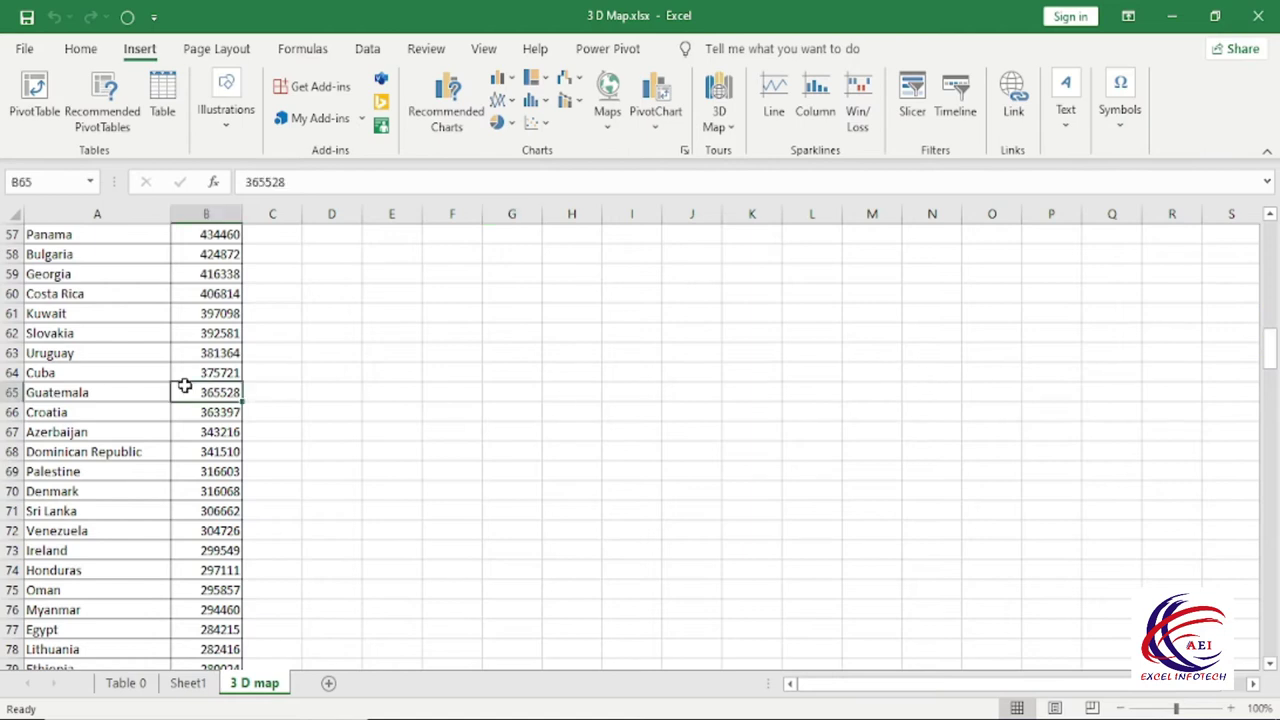
key(ctrl+a)
- Launch 3D Maps from Insert > 3D Map > Open 3D Maps
key(ctrl+q)
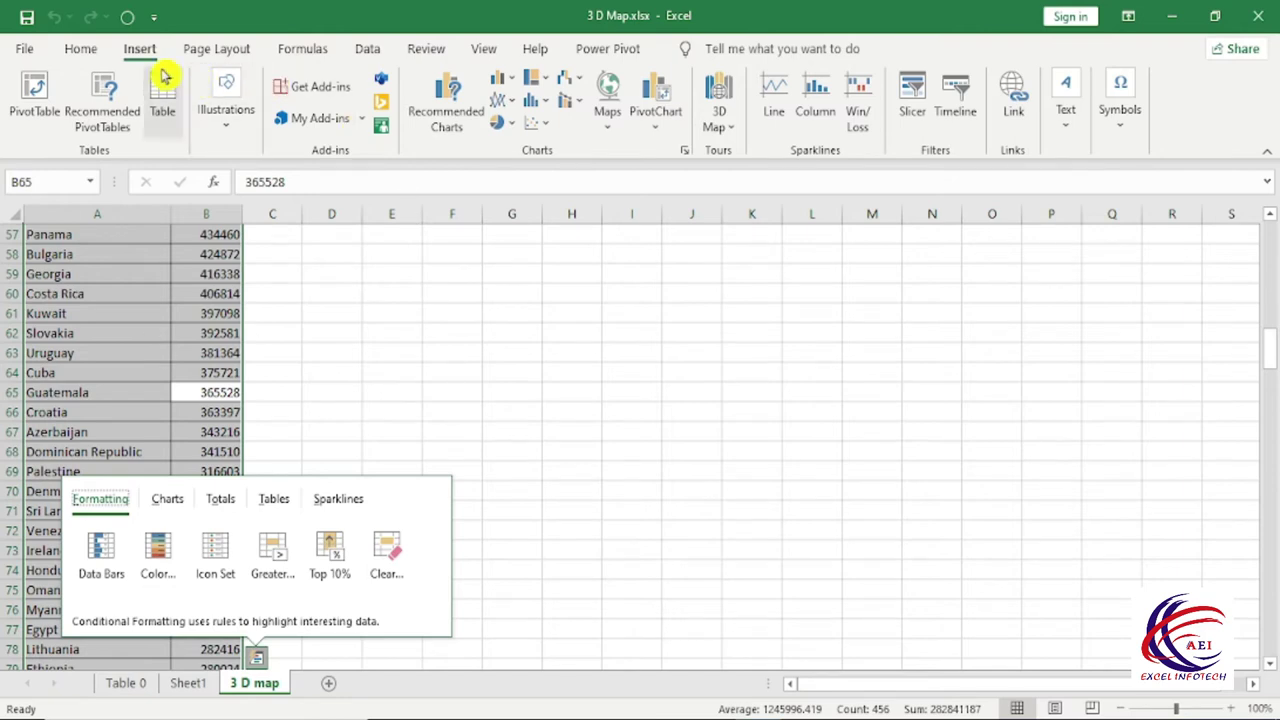
click(738, 135)
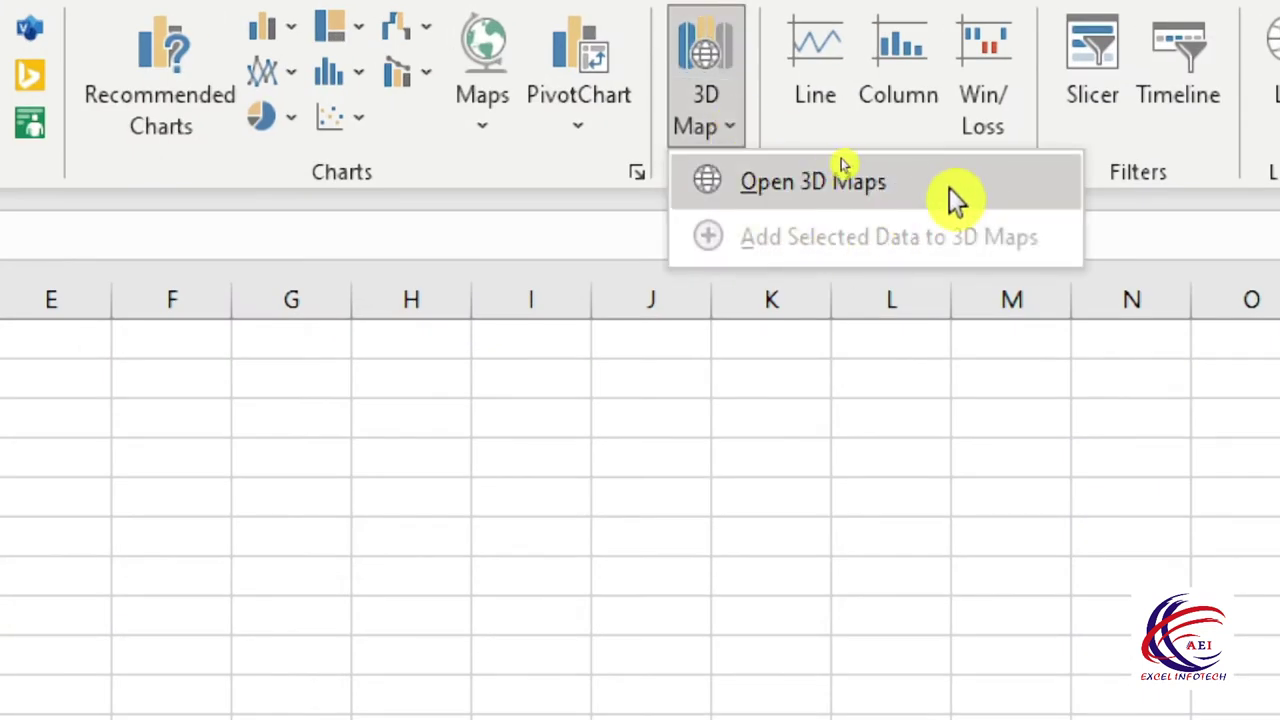
click(889, 187)
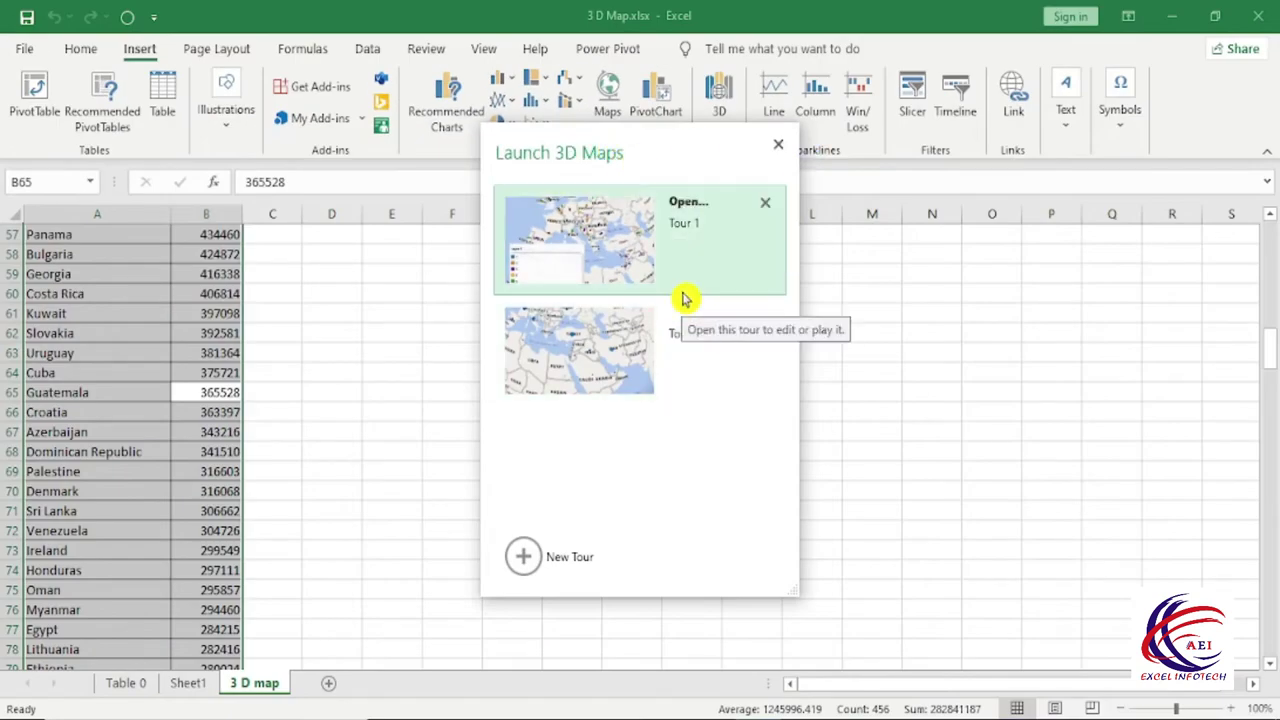
- Create a new tour and turn on Map Labels to show country names
click(523, 560)
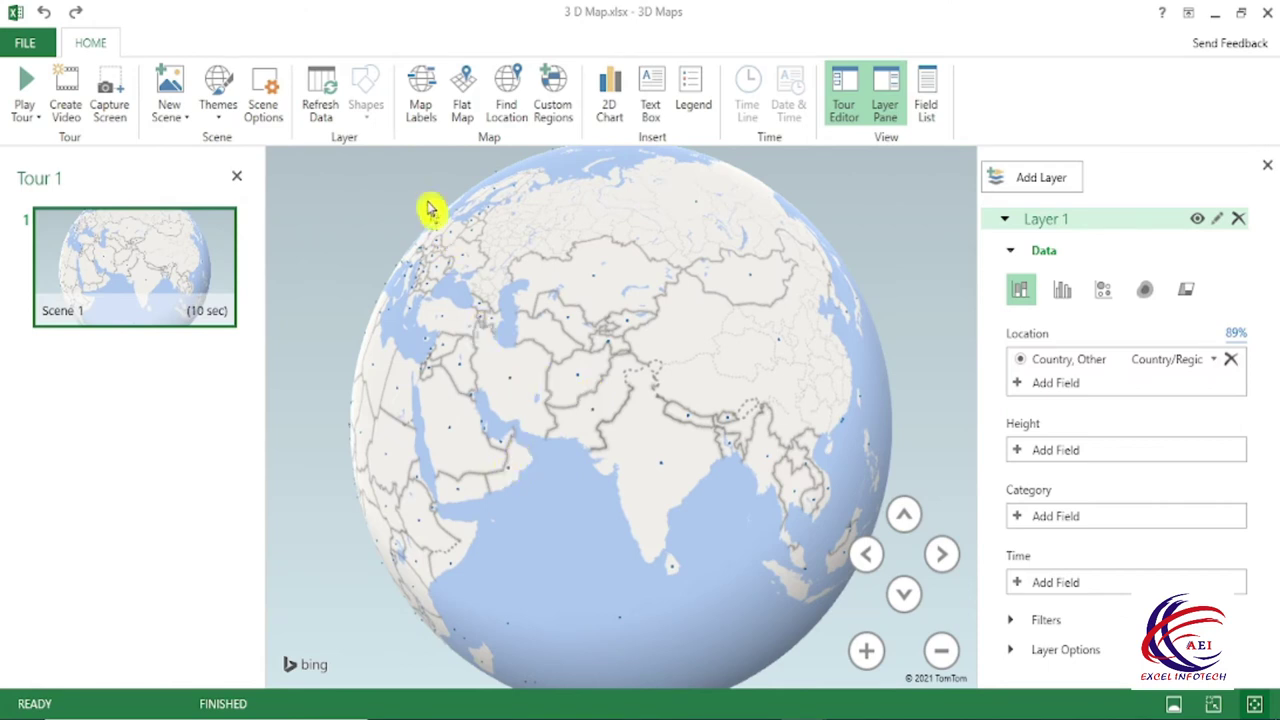
click(421, 100)
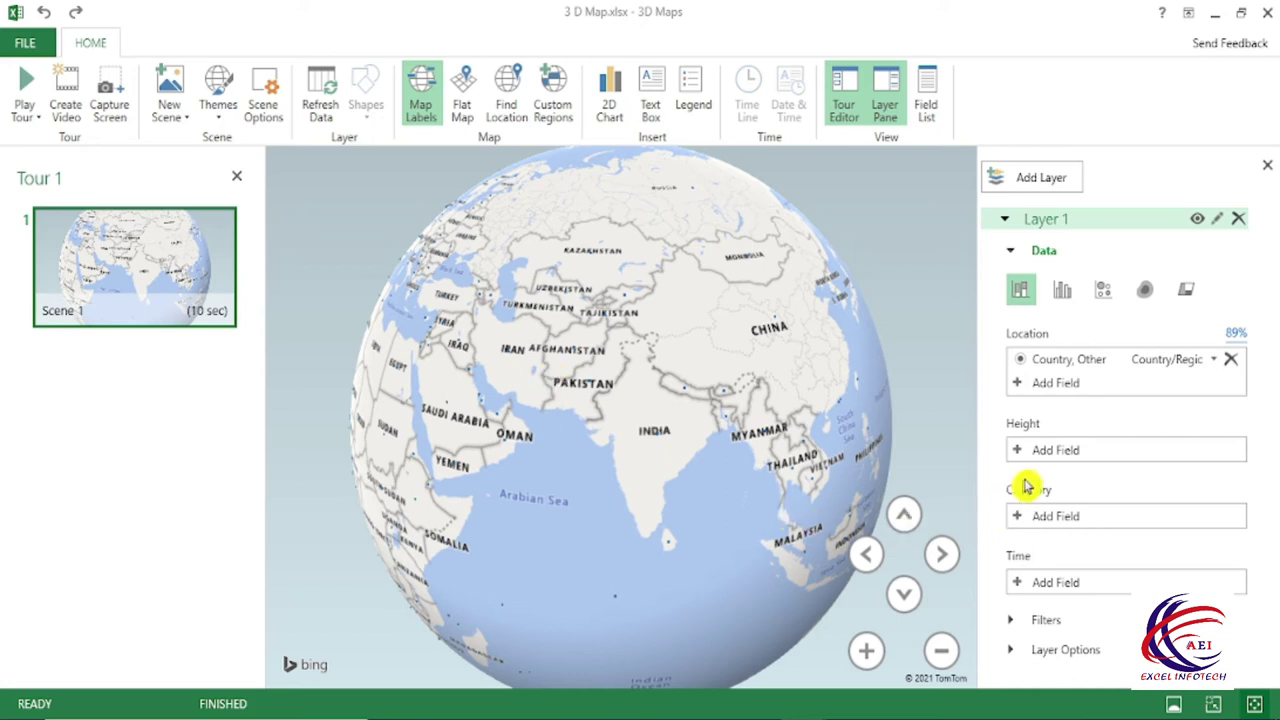
- Set Height to Total Cases, then shrink the Layer 1 legend and move it top-left
click(1043, 451)
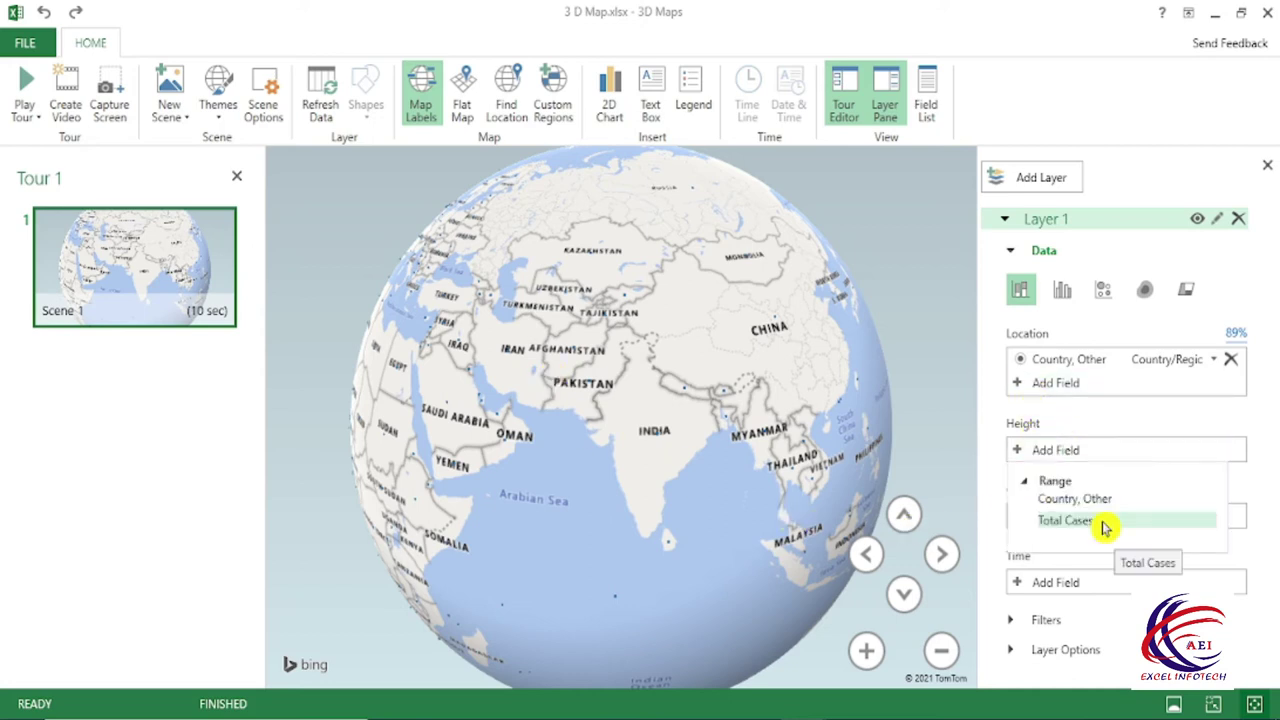
click(1104, 528)
click(387, 502)
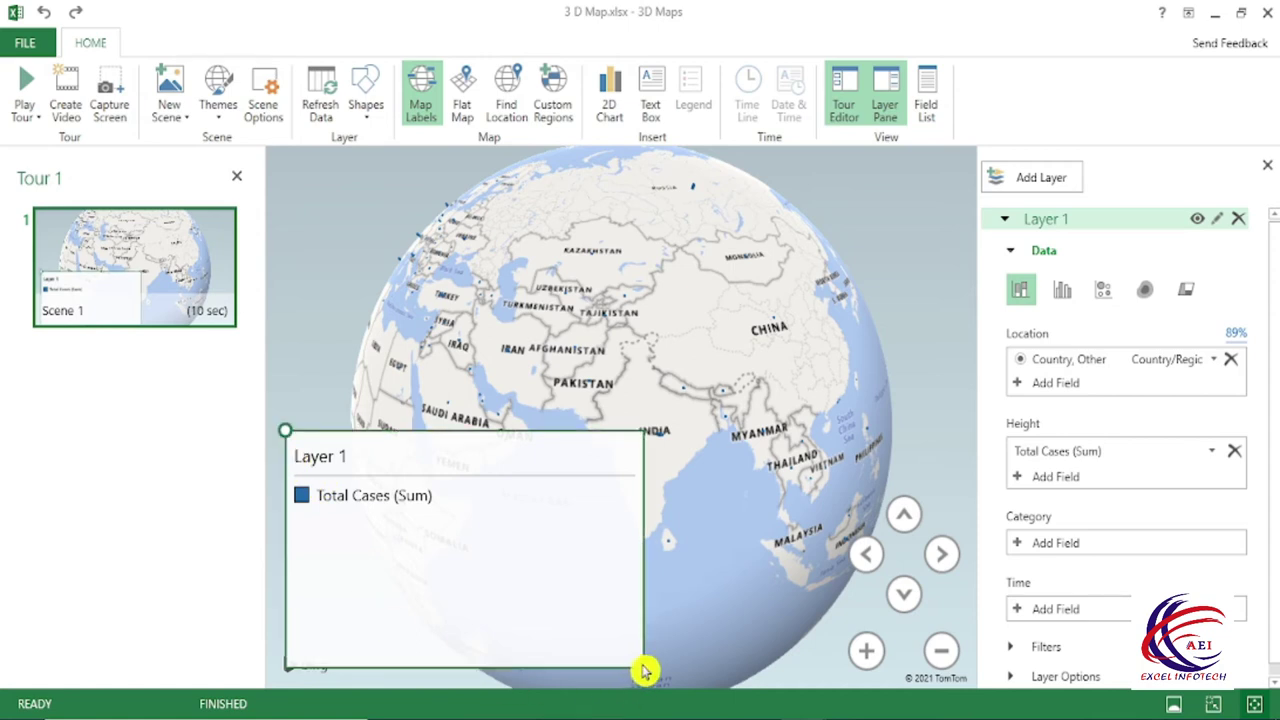
drag(644, 670, 585, 549)
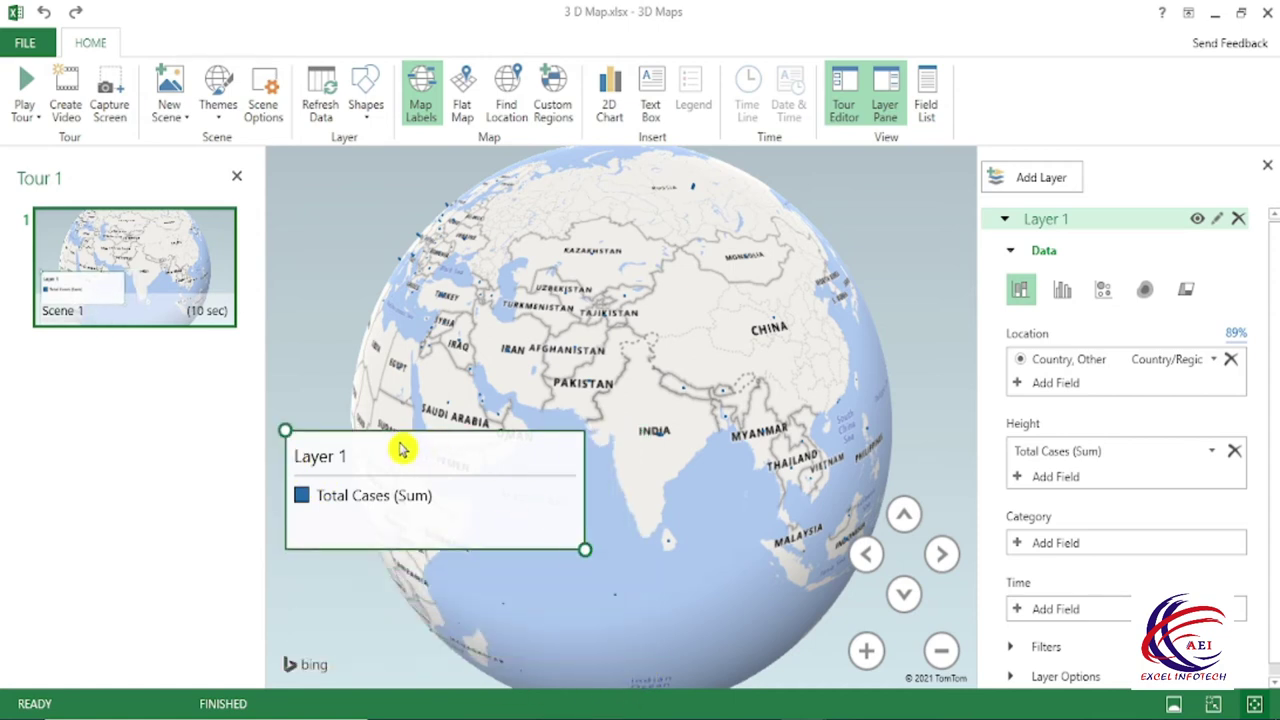
drag(401, 450, 386, 181)
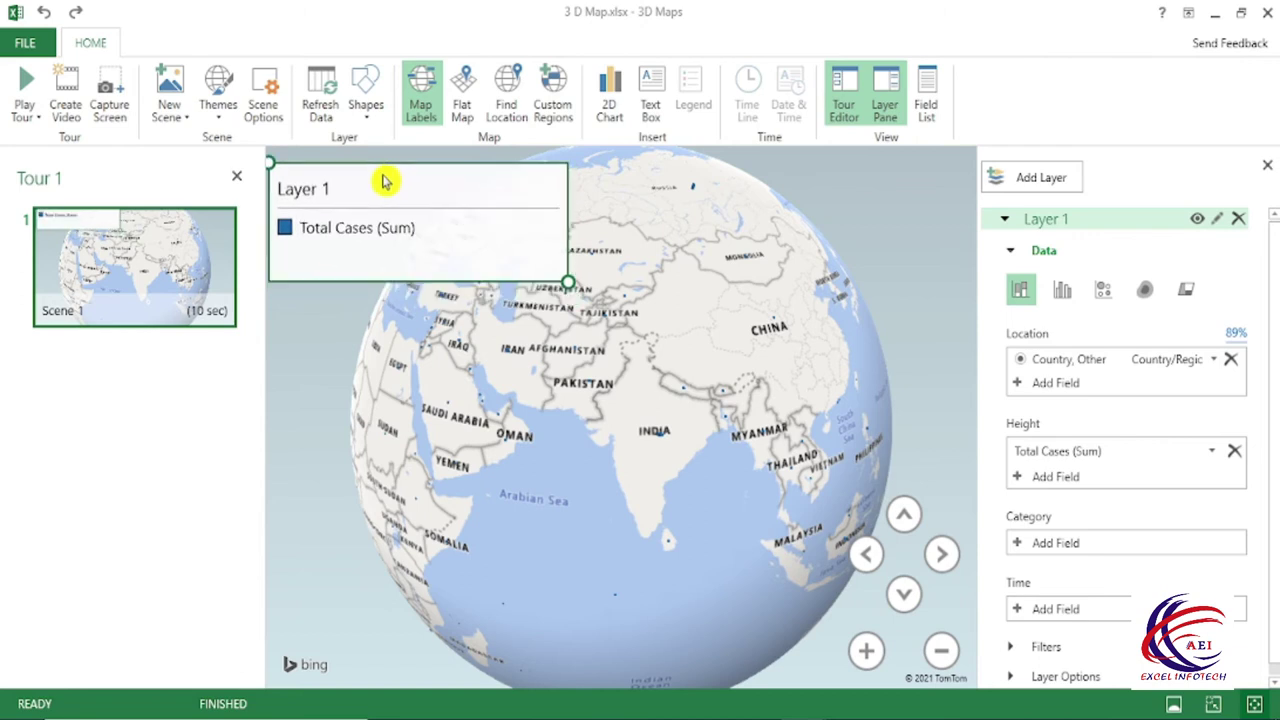
- Move the Field List aside and add Total Cases (Sum) to Height a second time
click(930, 92)
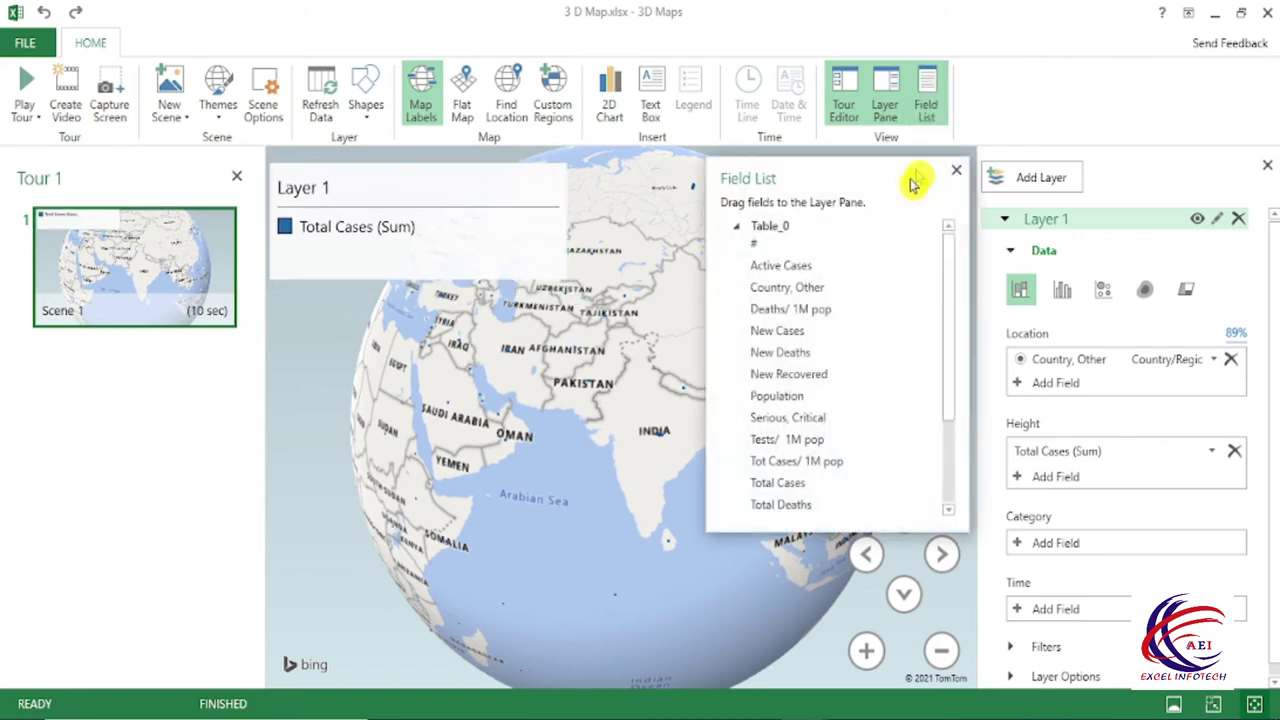
drag(795, 181, 86, 361)
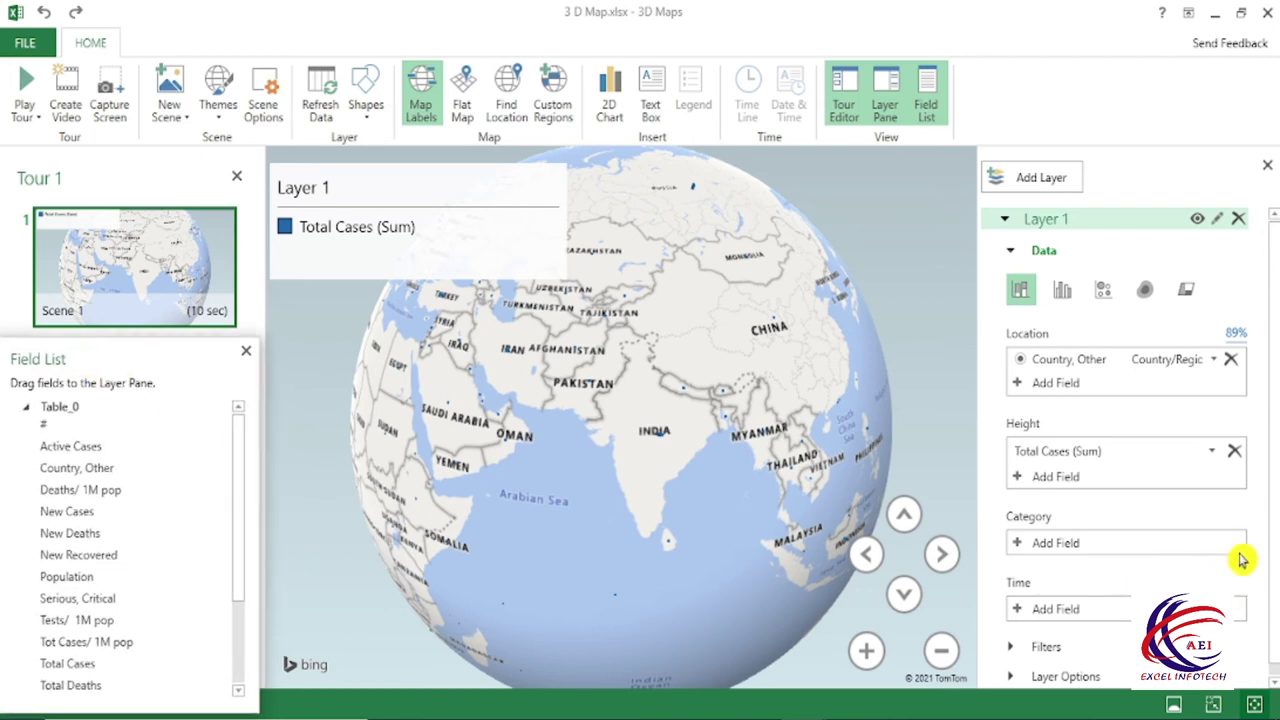
click(1090, 477)
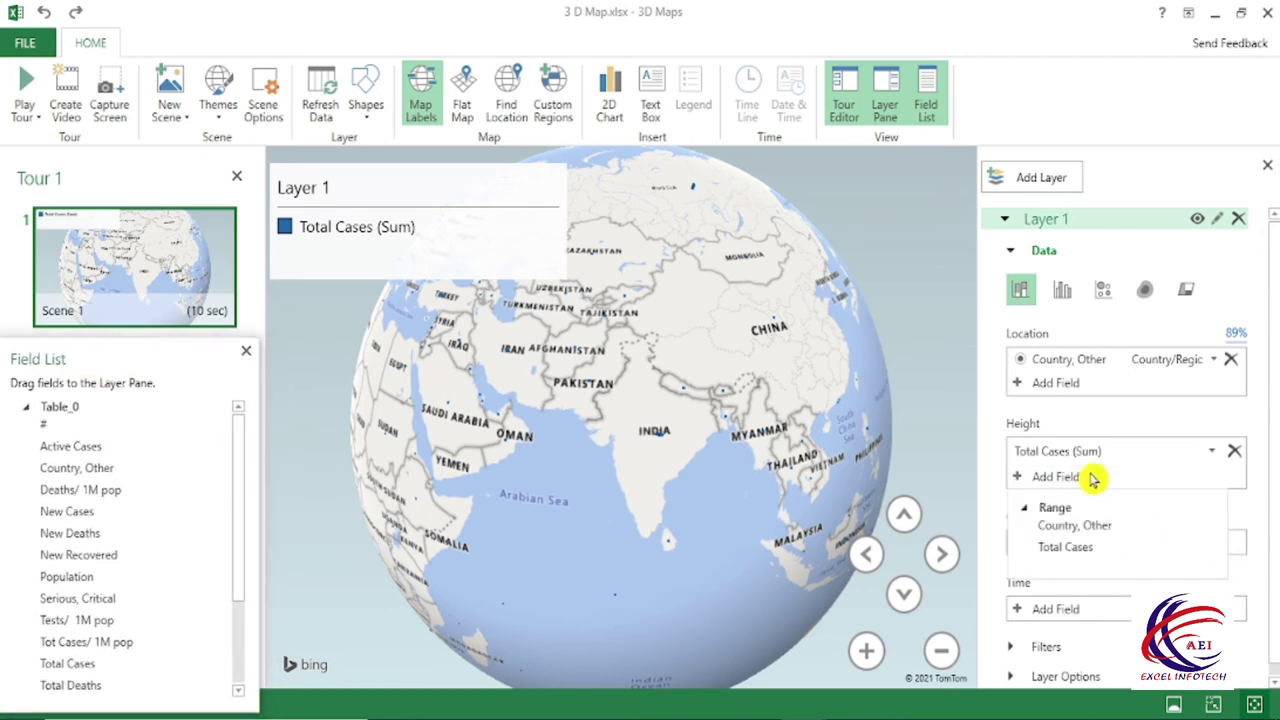
click(1109, 551)
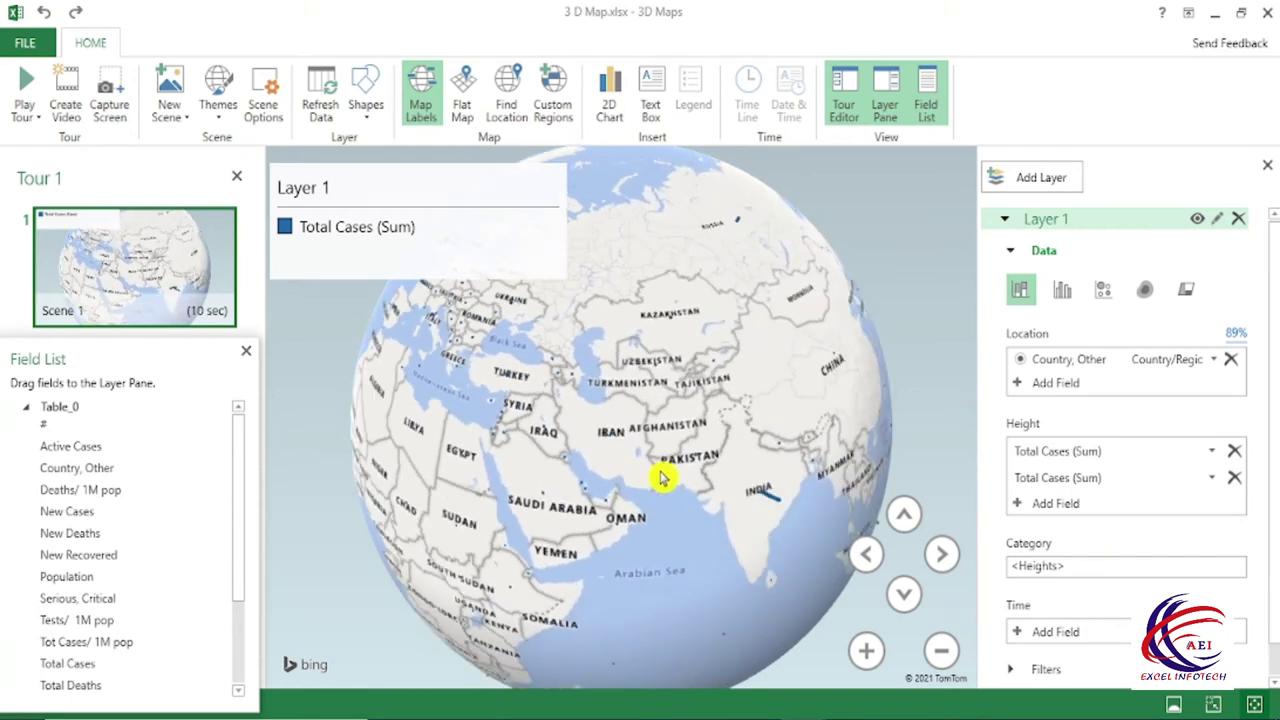
- Centre the map on India and switch Layer 1 to clustered columns
scroll(669, 450, up, 5)
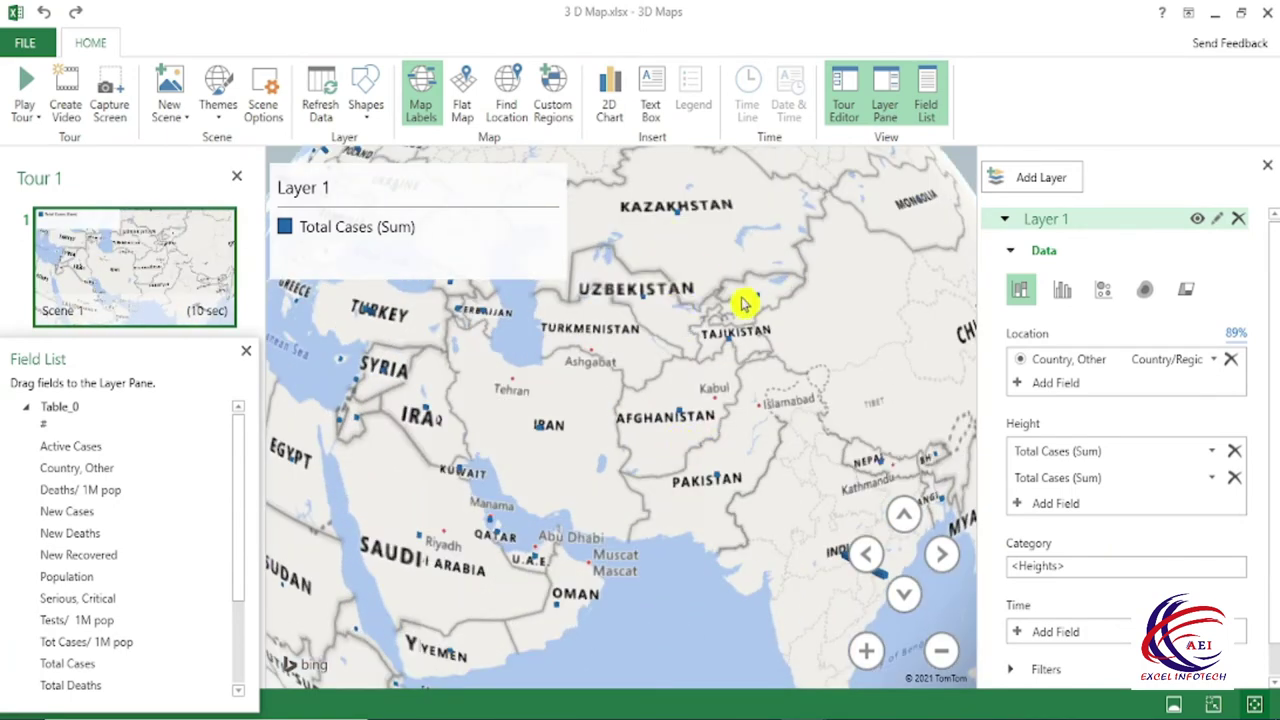
drag(743, 305, 551, 380)
mouse_move(803, 423)
mouse_down()
mouse_move(632, 437)
mouse_move(794, 357)
mouse_up()
drag(726, 423, 743, 397)
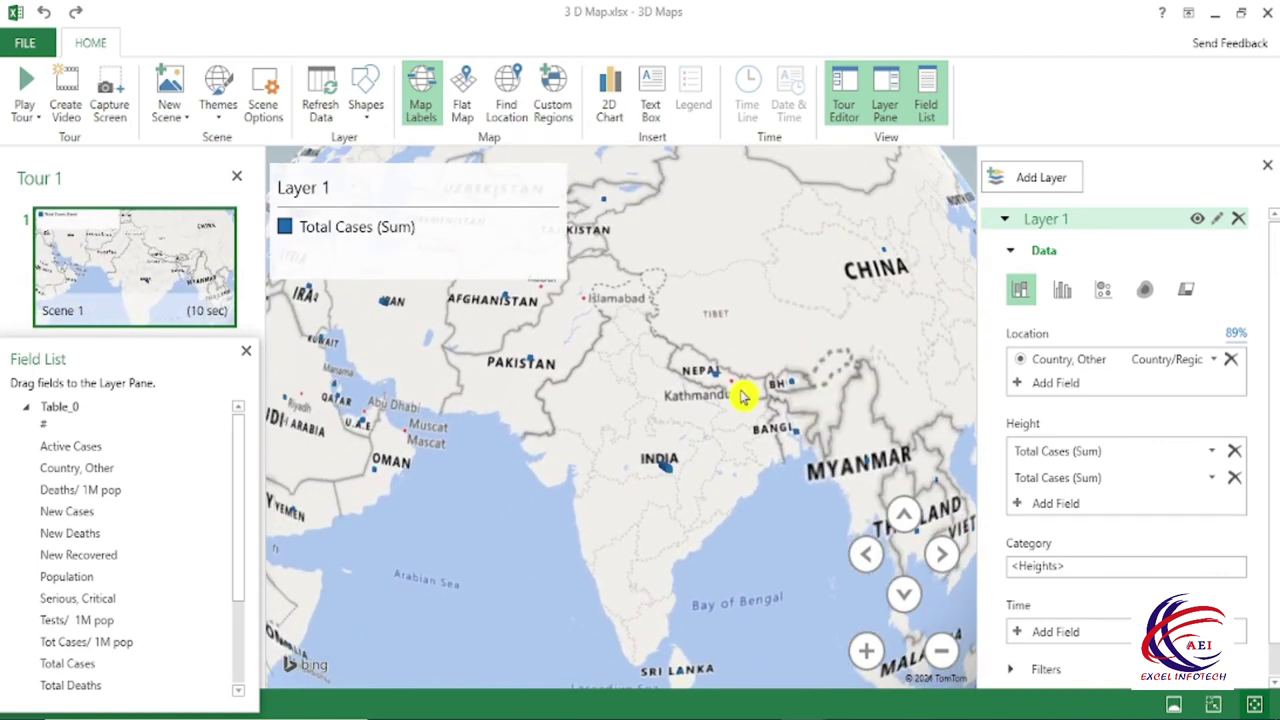
click(1068, 299)
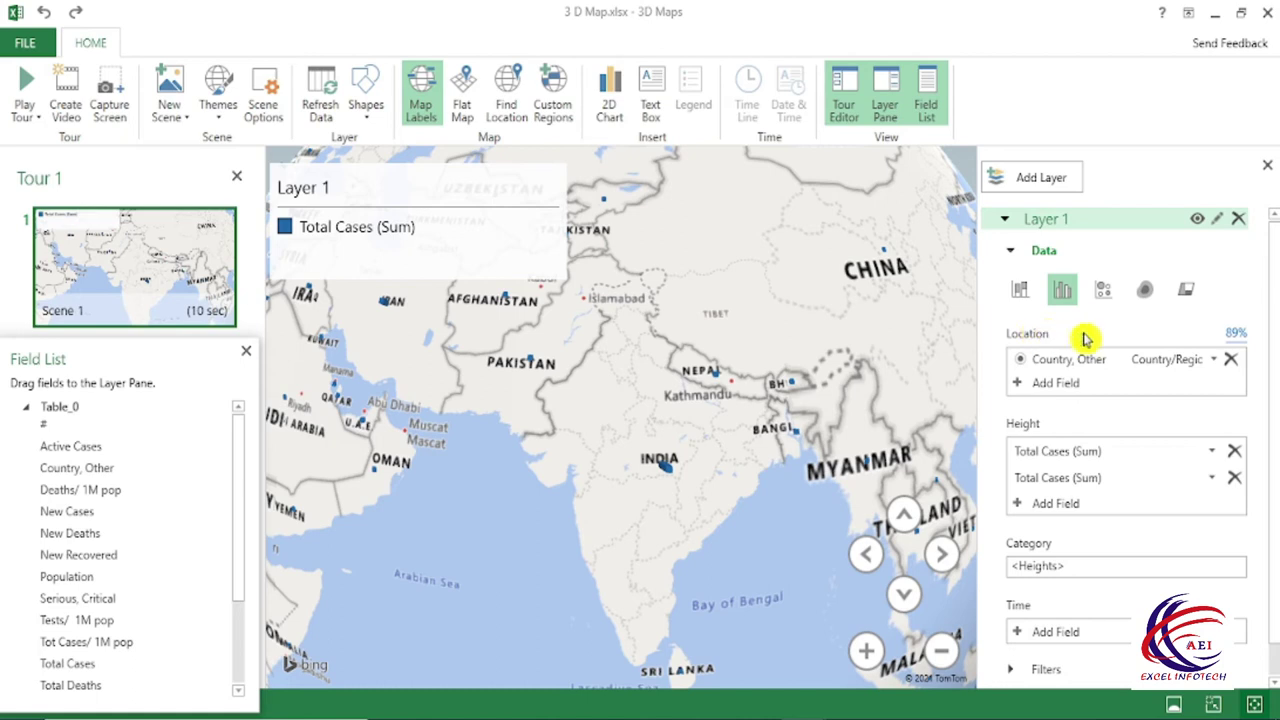
- Show Total Cases as bubbles, zoom out, and spin the globe to face Africa
click(1106, 296)
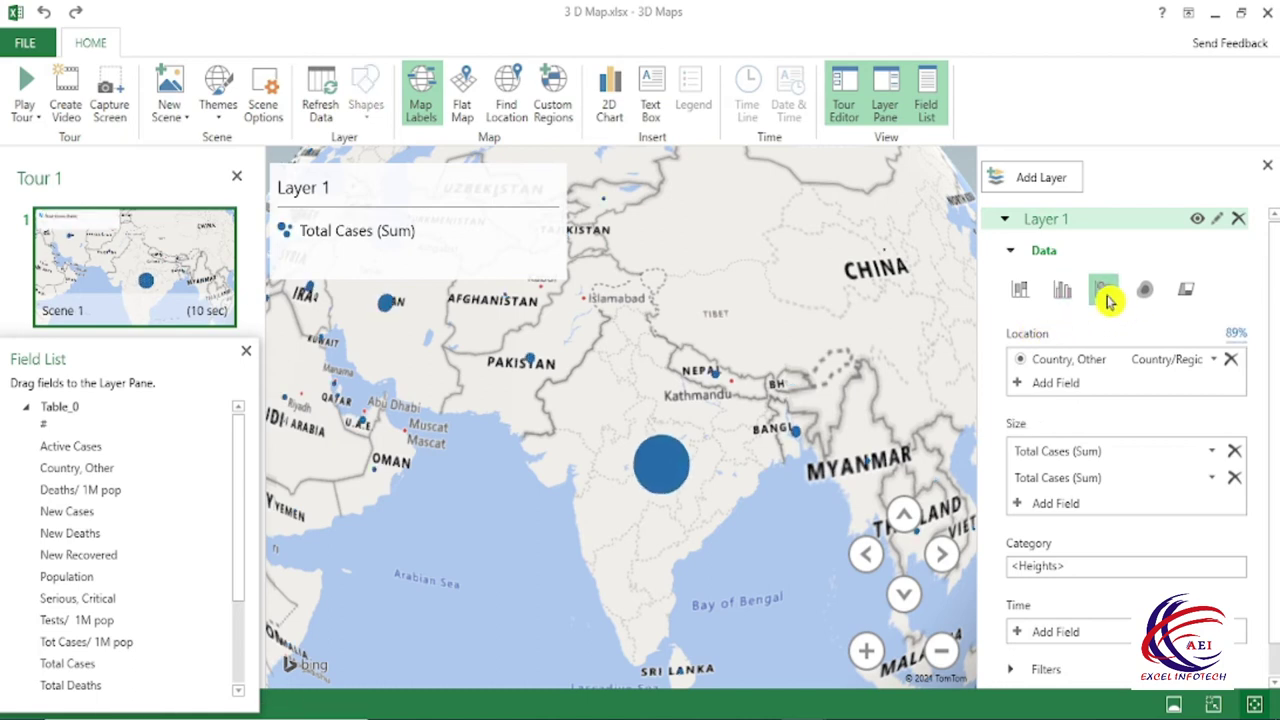
scroll(617, 507, down, 5)
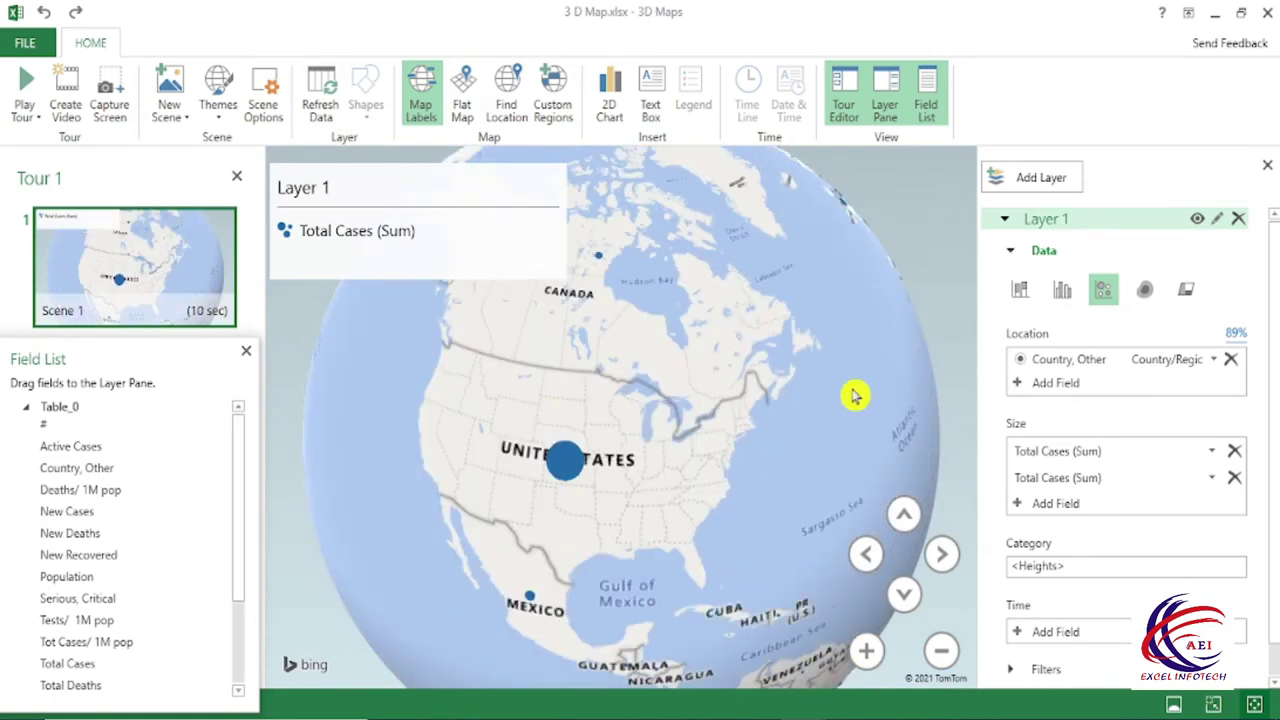
mouse_move(670, 508)
mouse_down()
mouse_move(667, 470)
mouse_move(753, 334)
mouse_move(783, 430)
mouse_up()
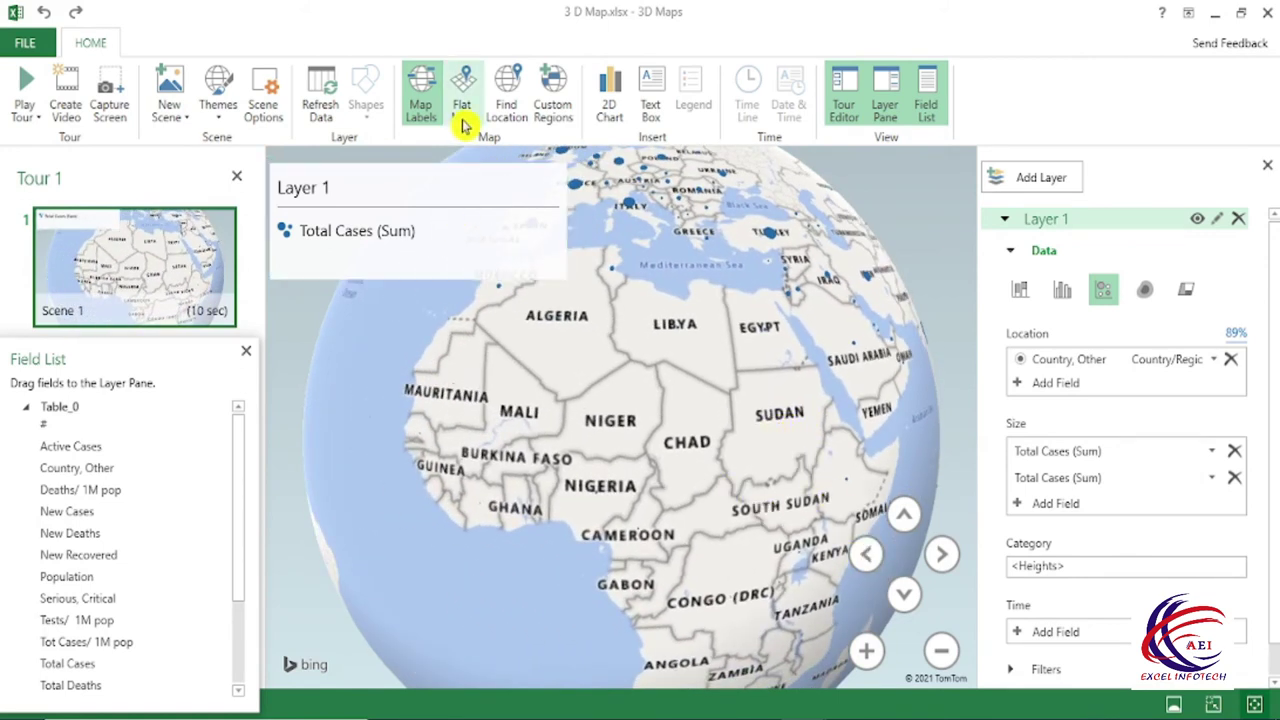
- Switch 3D Maps to Flat Map and pan toward the Middle East
click(475, 88)
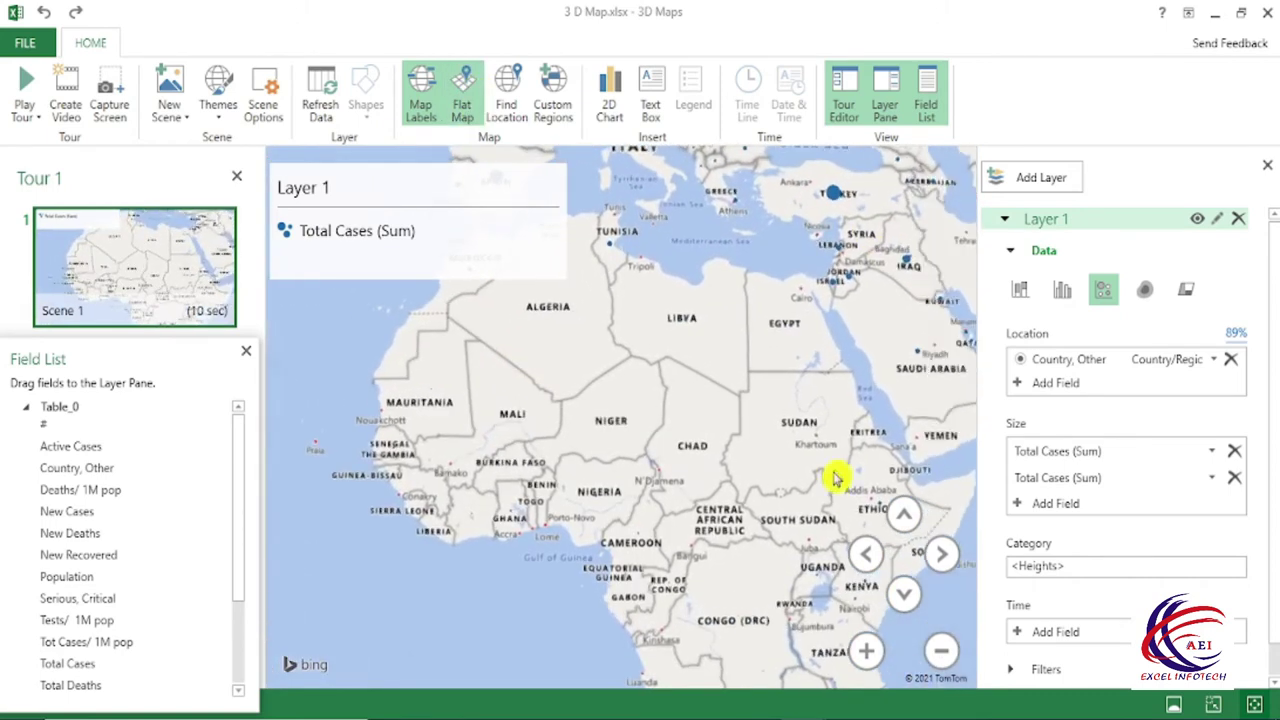
mouse_move(751, 429)
mouse_down()
mouse_move(516, 459)
mouse_move(573, 474)
mouse_move(586, 371)
mouse_up()
scroll(689, 411, up, 2)
scroll(720, 357, up, 2)
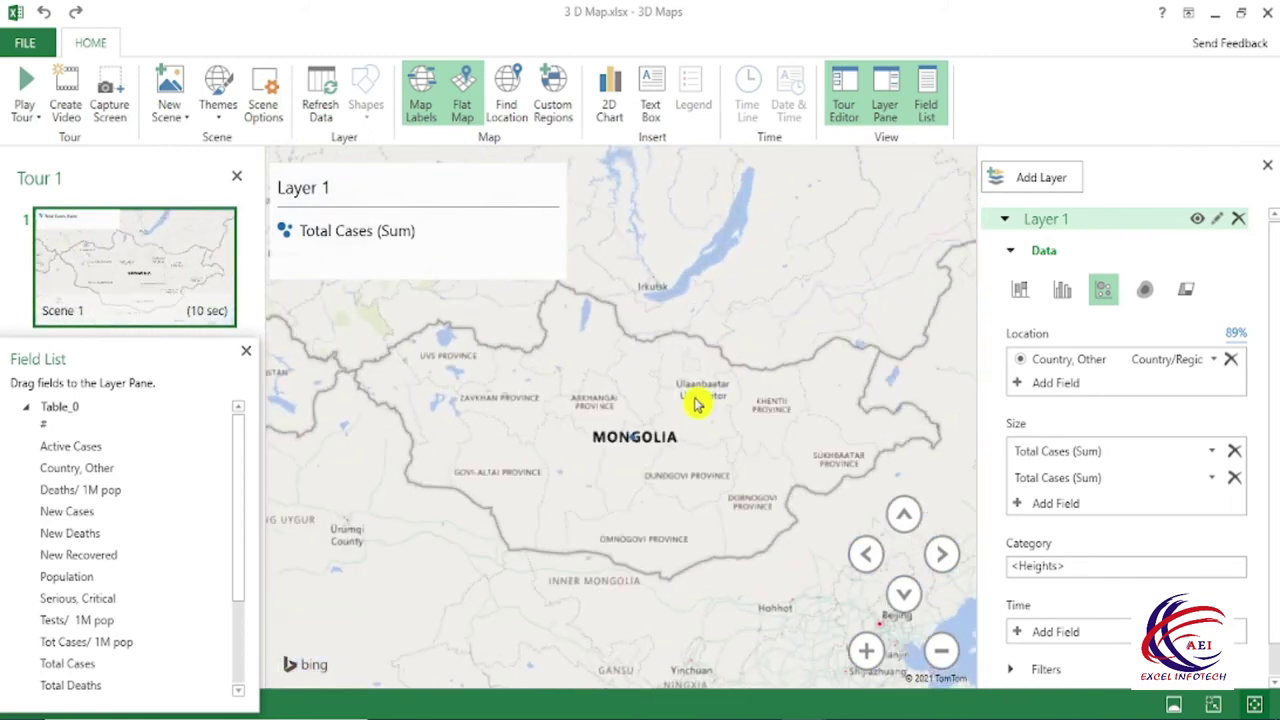
scroll(686, 427, up, 3)
- Zoom in and out to explore the Total Cases bubbles around Mongolia and eastern Russia
scroll(598, 440, down, 3)
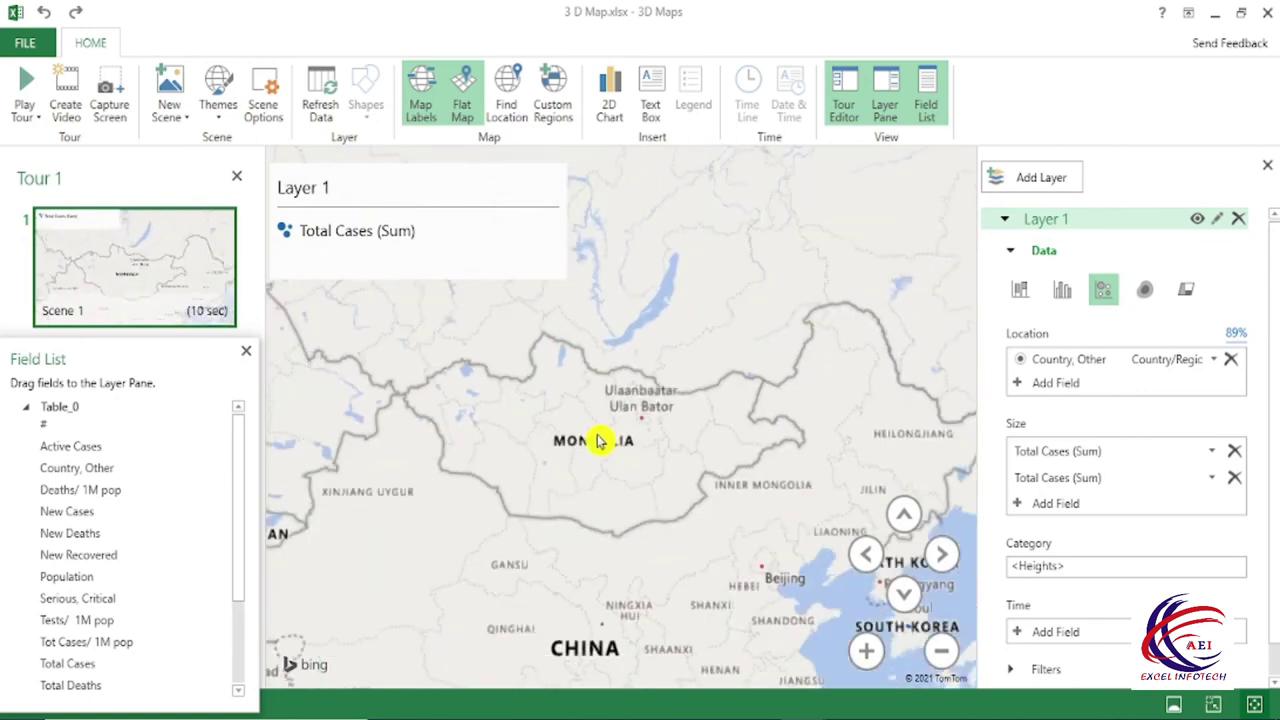
scroll(600, 442, up, 2)
scroll(600, 442, up, 3)
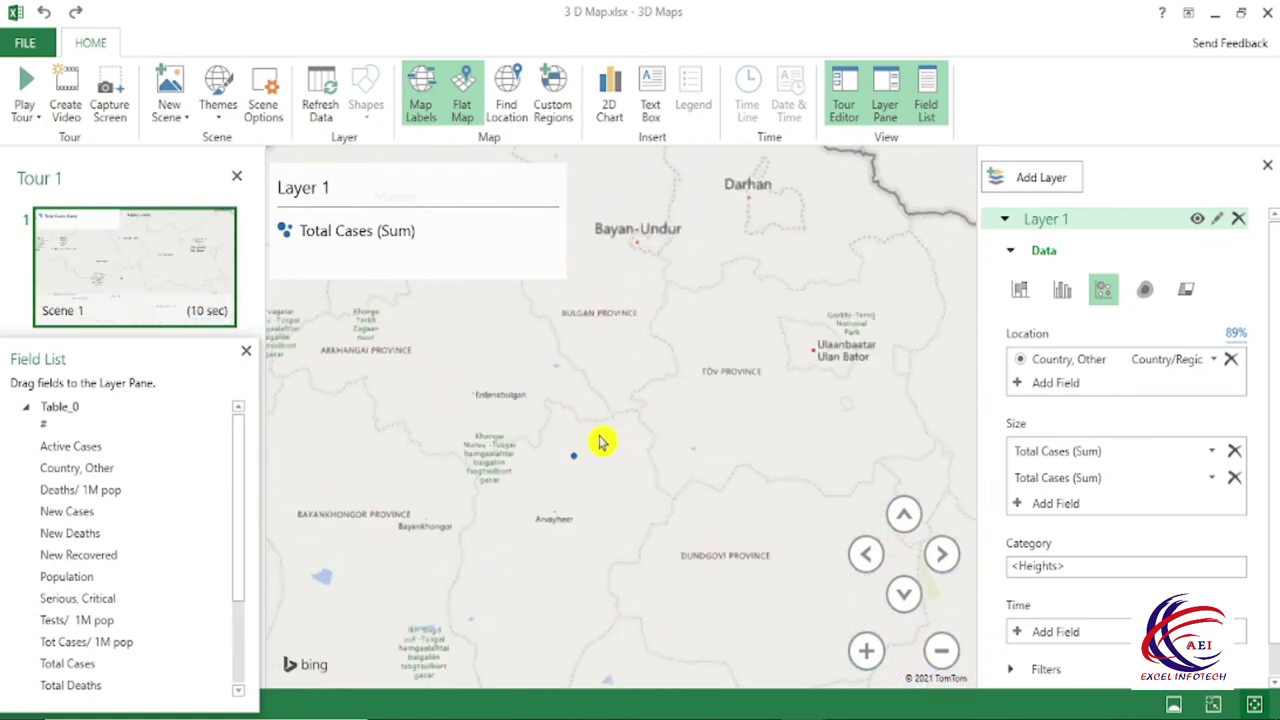
scroll(600, 442, down, 3)
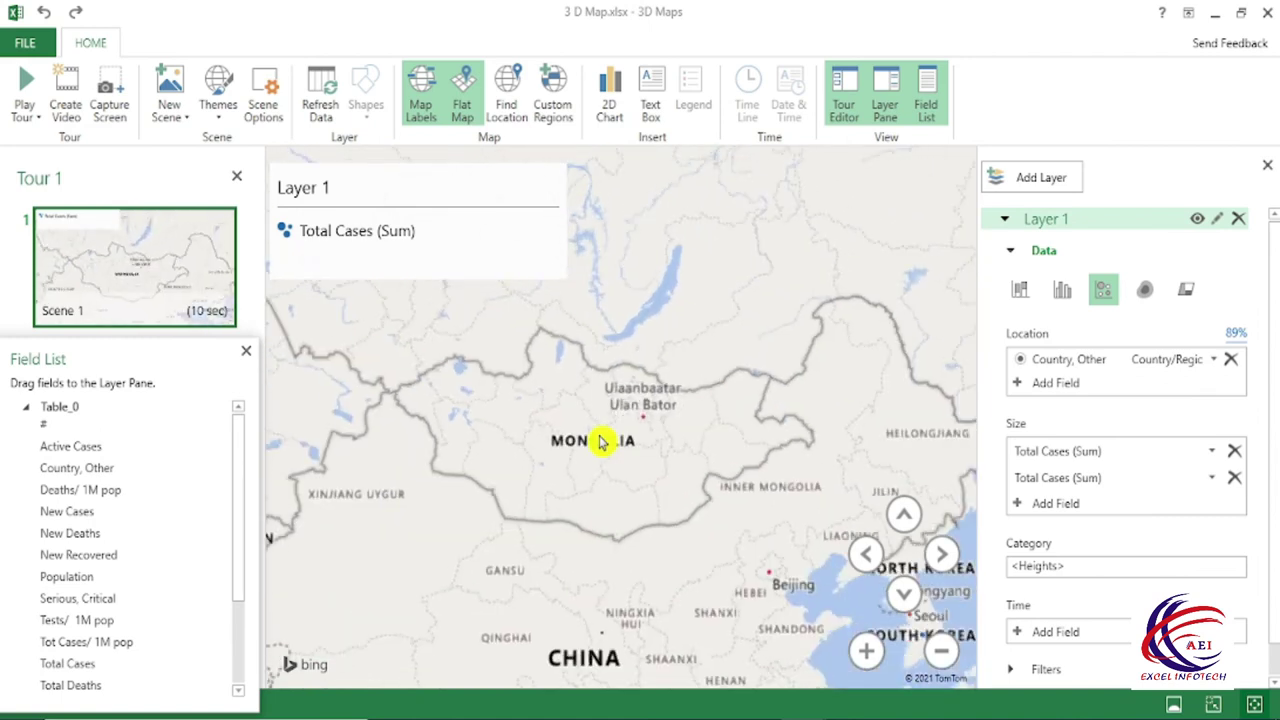
scroll(600, 442, down, 2)
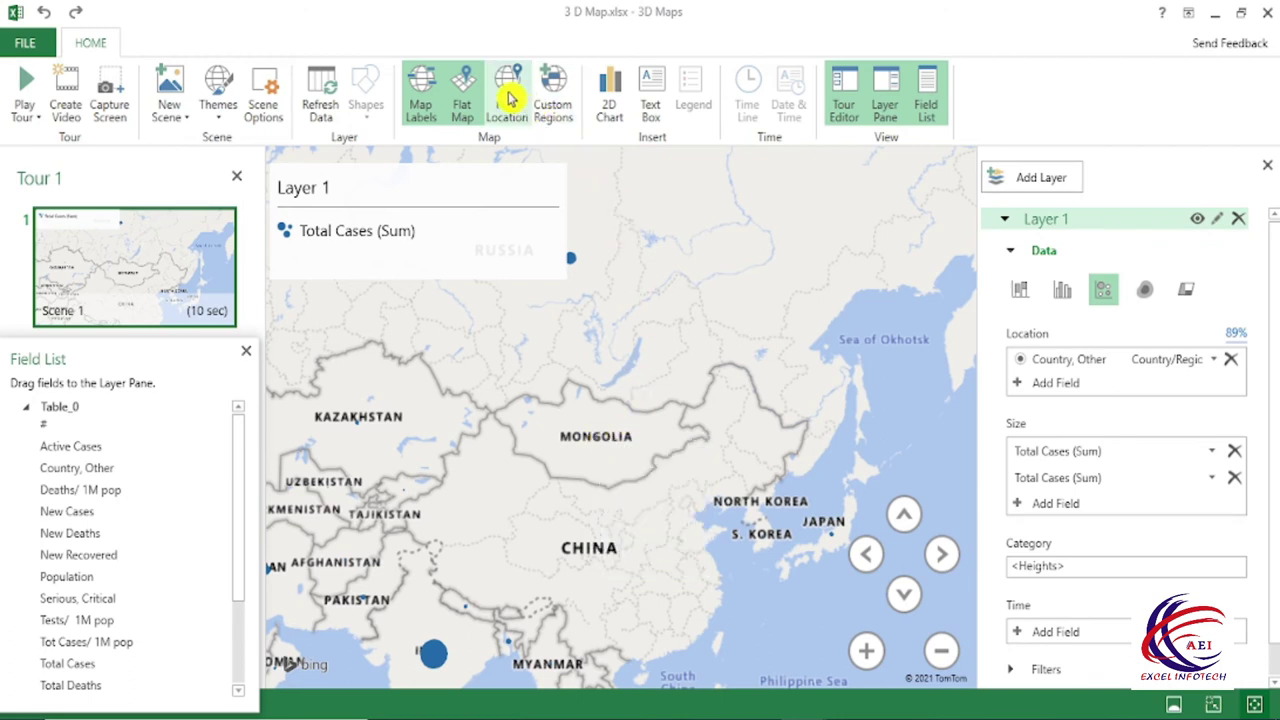
scroll(523, 383, up, 2)
scroll(540, 594, up, 5)
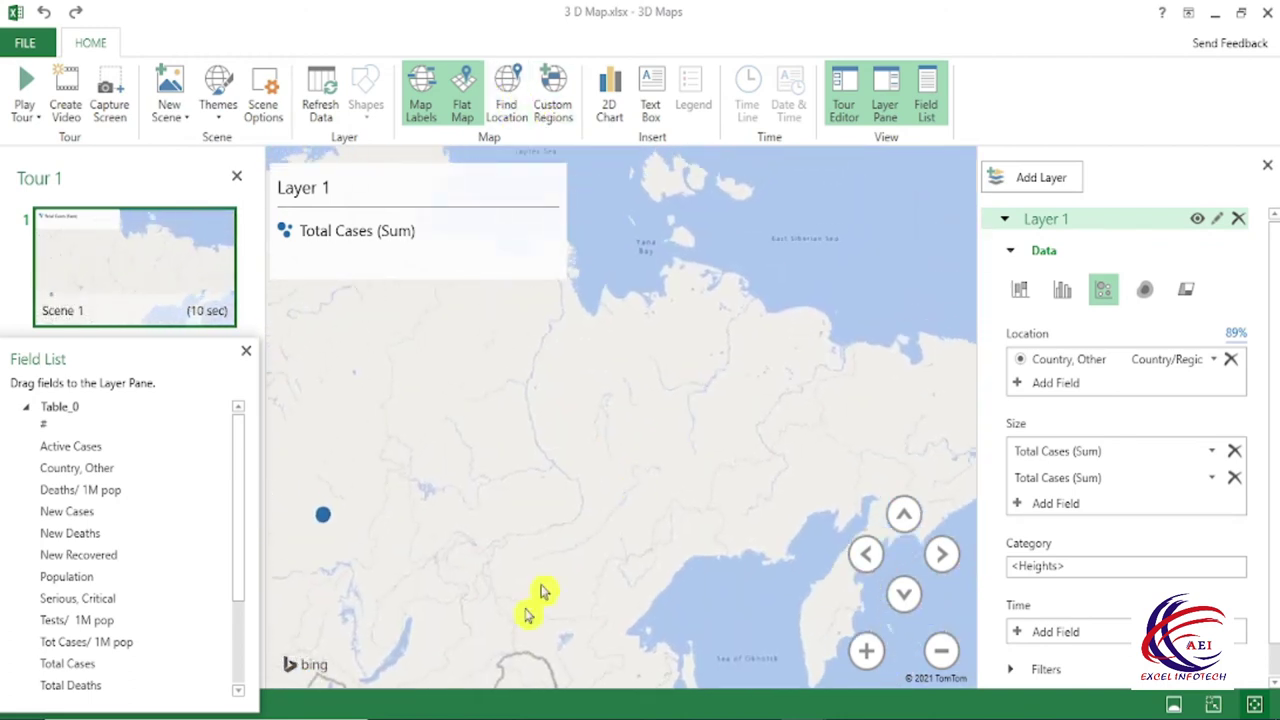
- Find 'india' to centre the flat map on India, close the search, and select the Layer 1 legend
click(506, 96)
text(india)
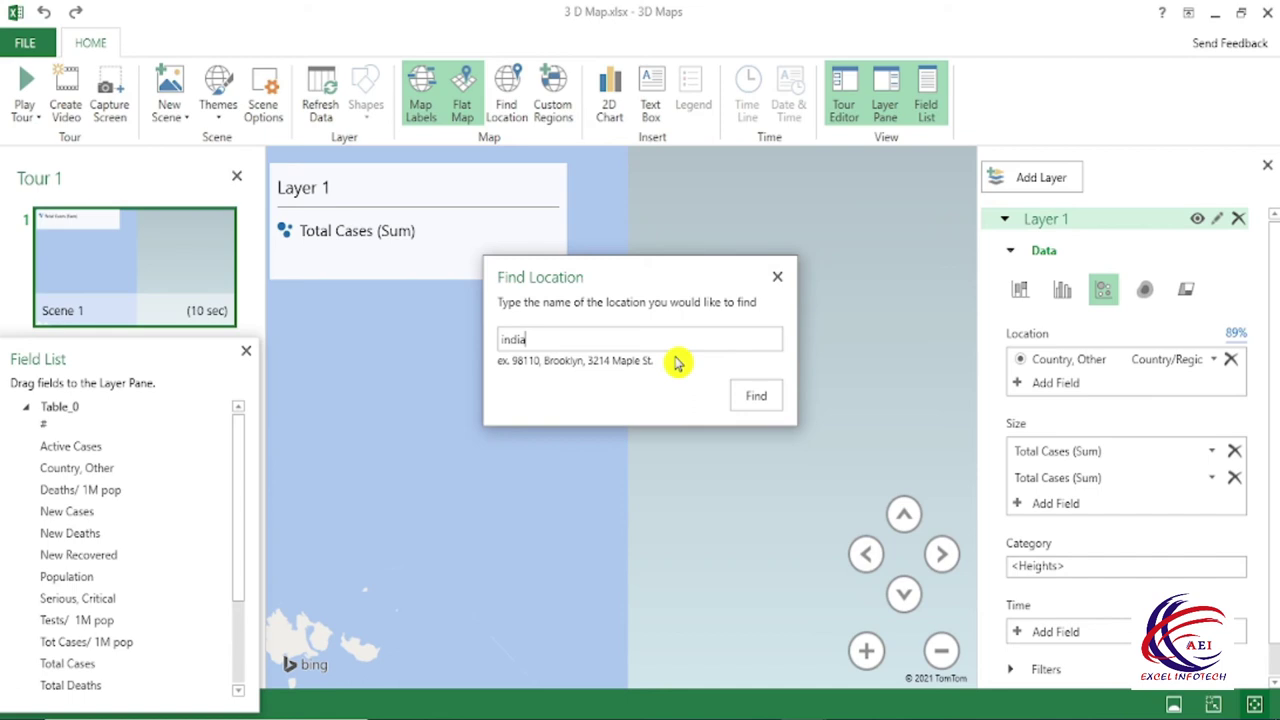
key(Return)
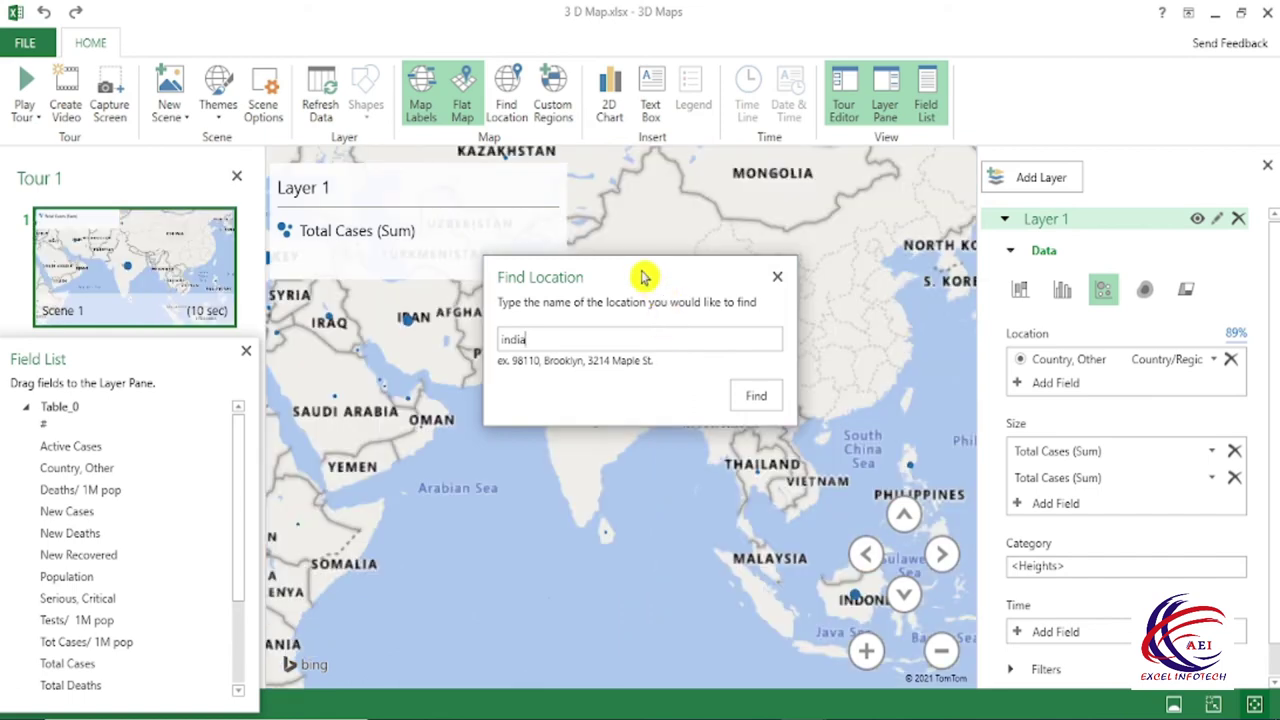
drag(640, 276, 354, 496)
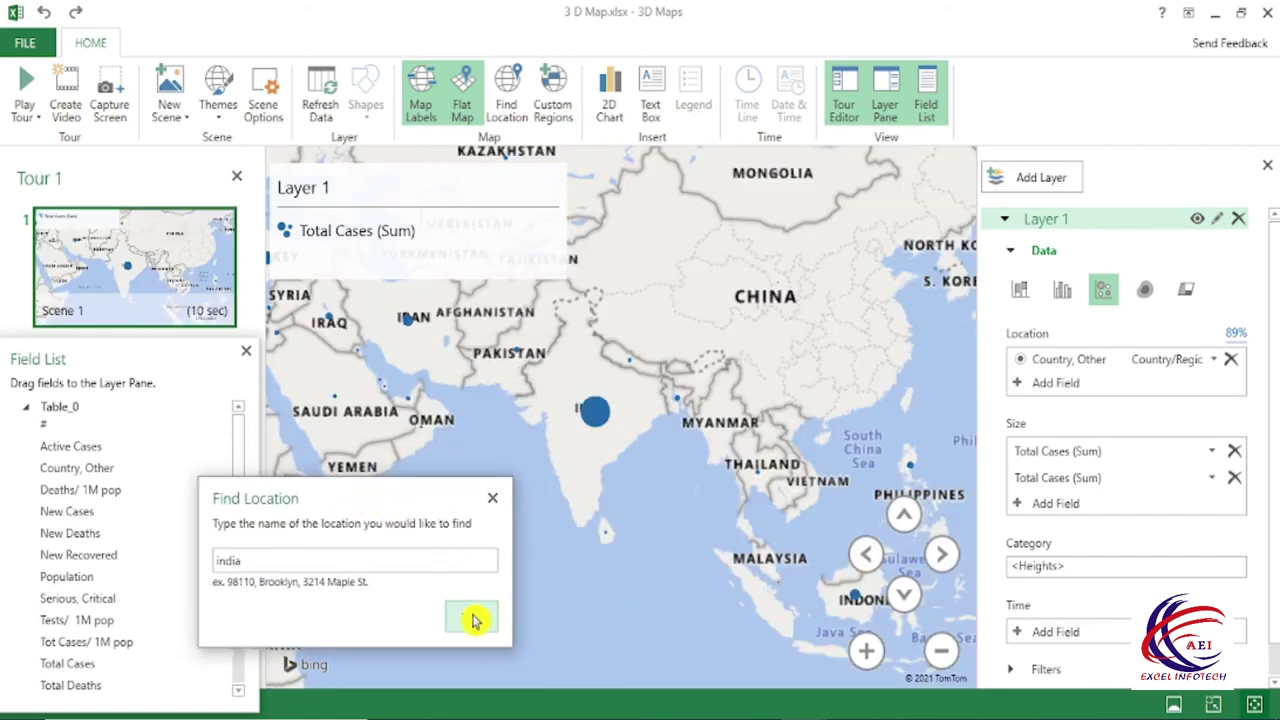
click(492, 498)
scroll(580, 421, up, 2)
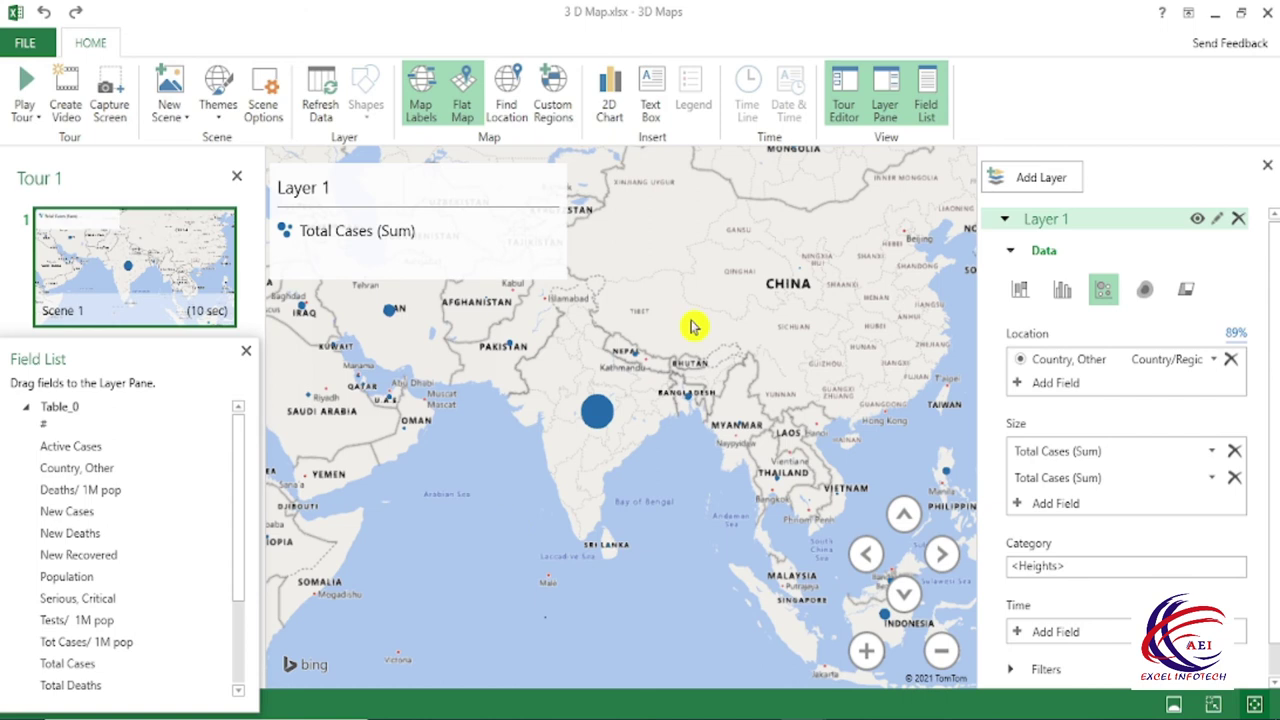
click(392, 240)
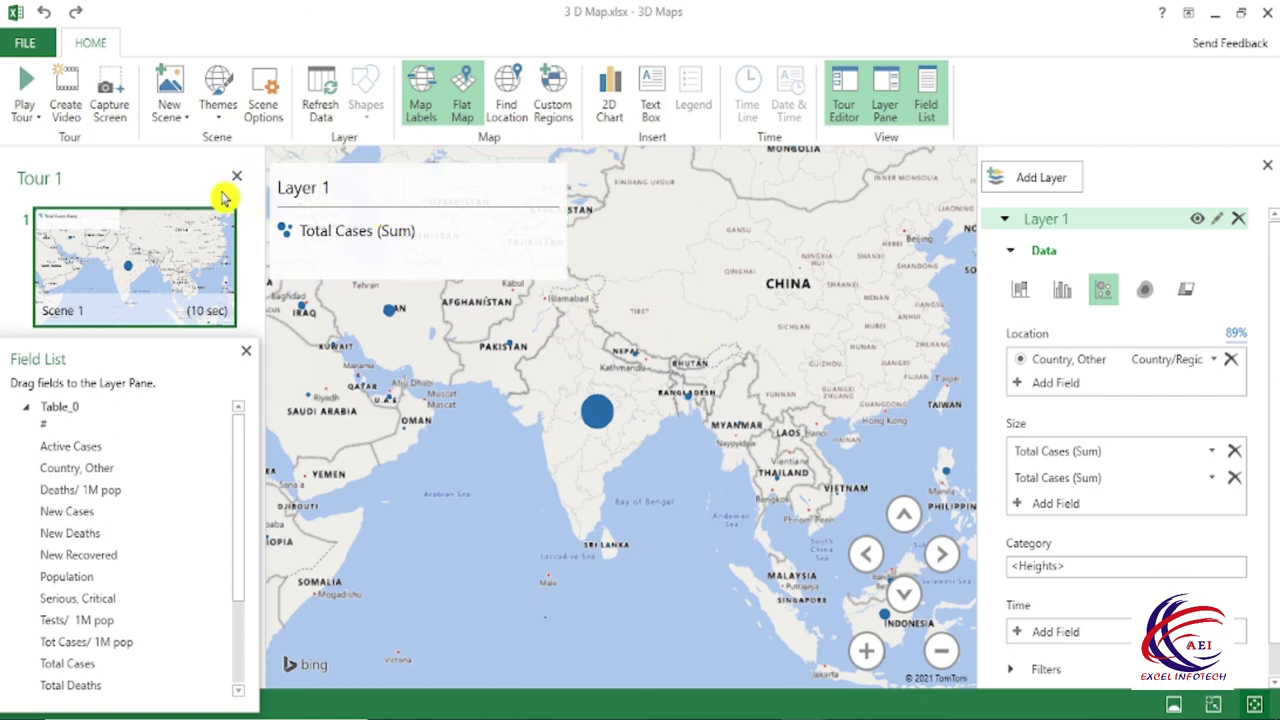
- Apply the grey monochrome theme with red bubbles and centre the map on China and Mongolia
click(217, 112)
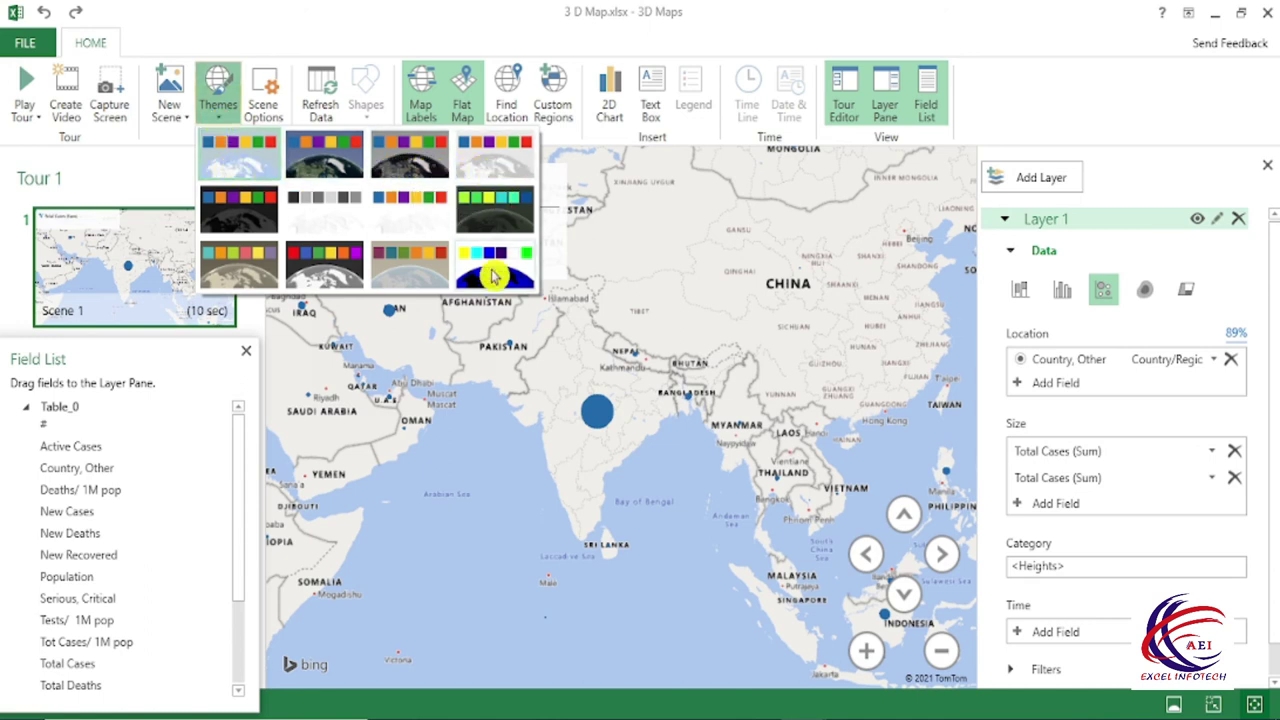
click(333, 276)
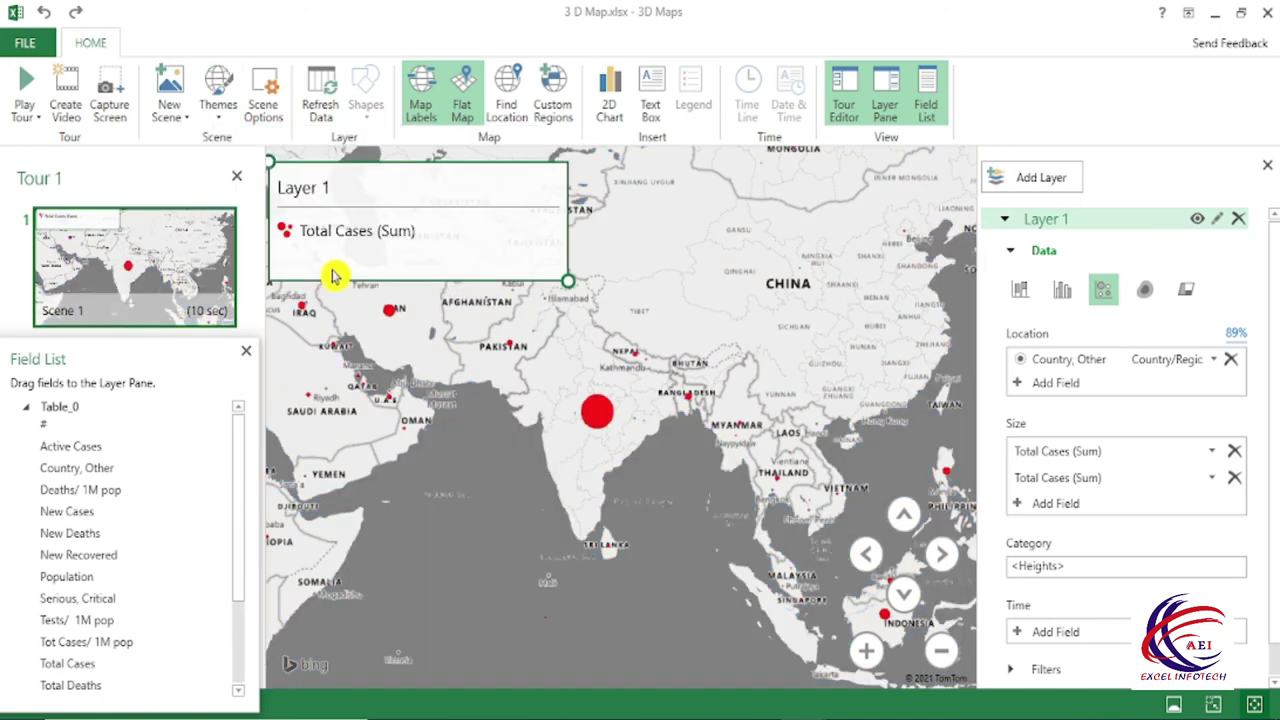
mouse_move(651, 414)
mouse_down()
mouse_move(660, 462)
mouse_move(731, 457)
mouse_up()
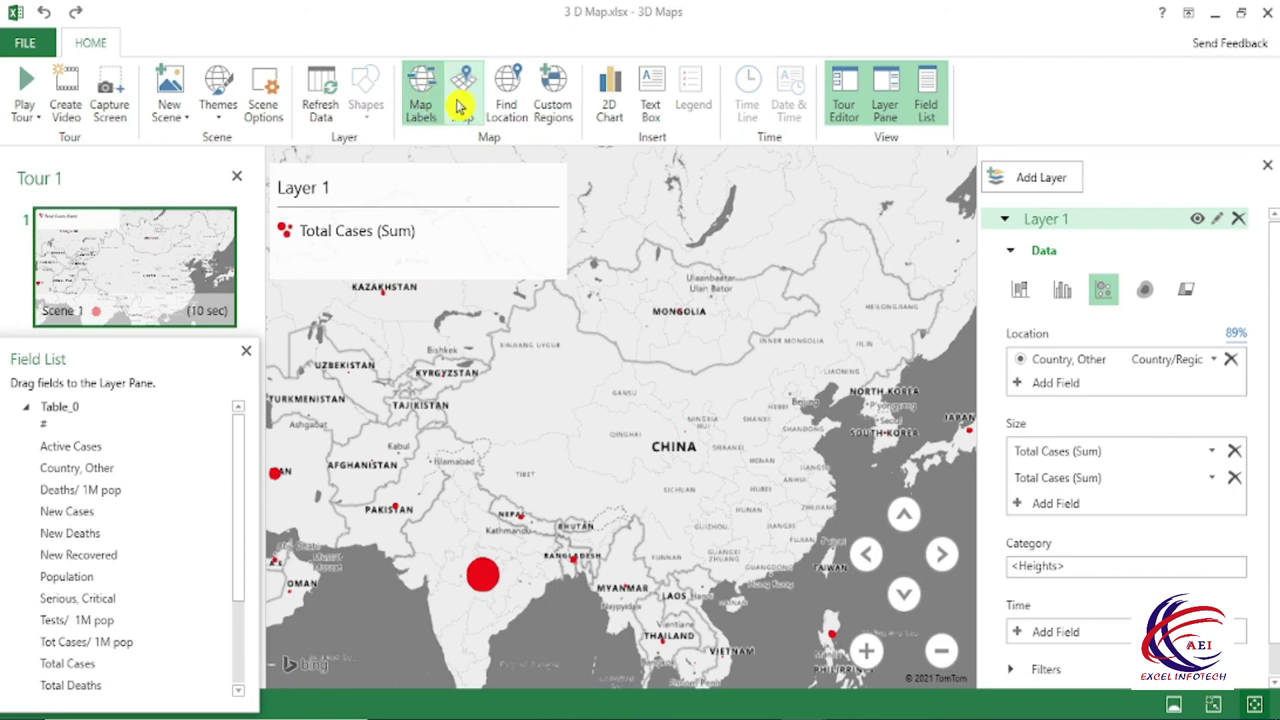
click(421, 96)
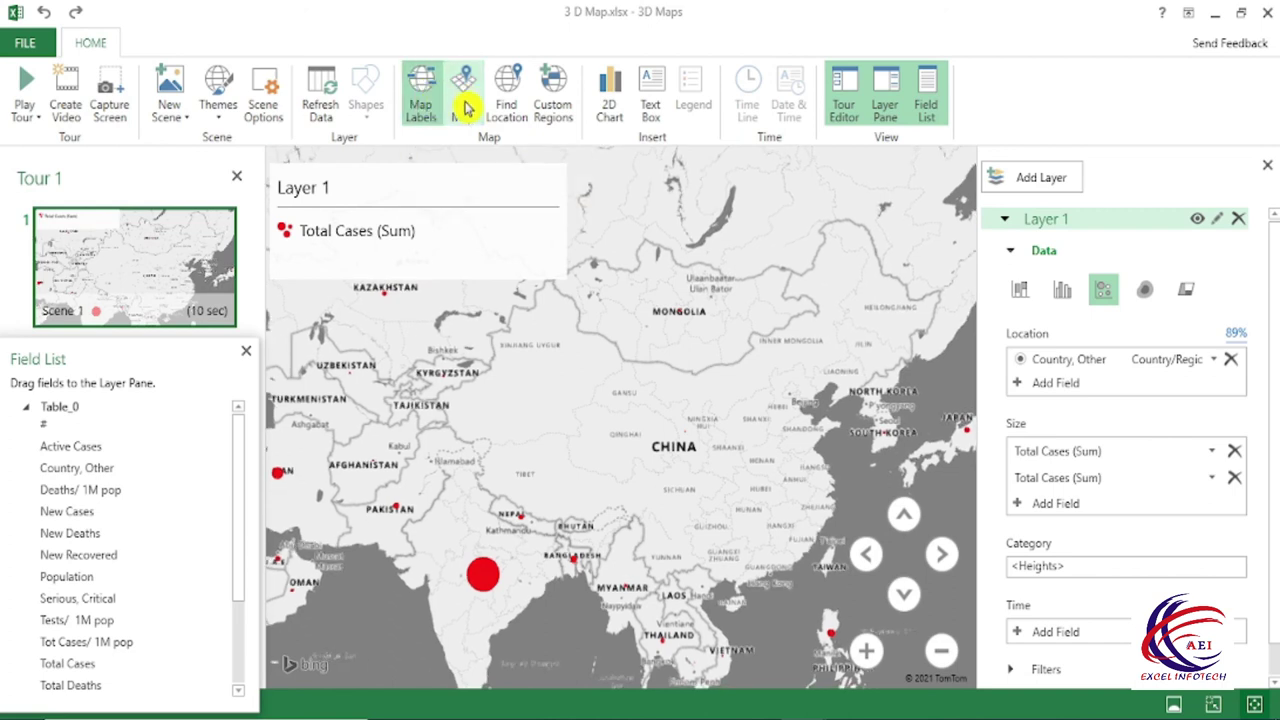
- Rotate the globe from Kamchatka and Alaska across Asia and India to South America and Mexico
mouse_move(468, 441)
mouse_down()
mouse_move(680, 485)
mouse_move(645, 420)
mouse_move(752, 320)
mouse_up()
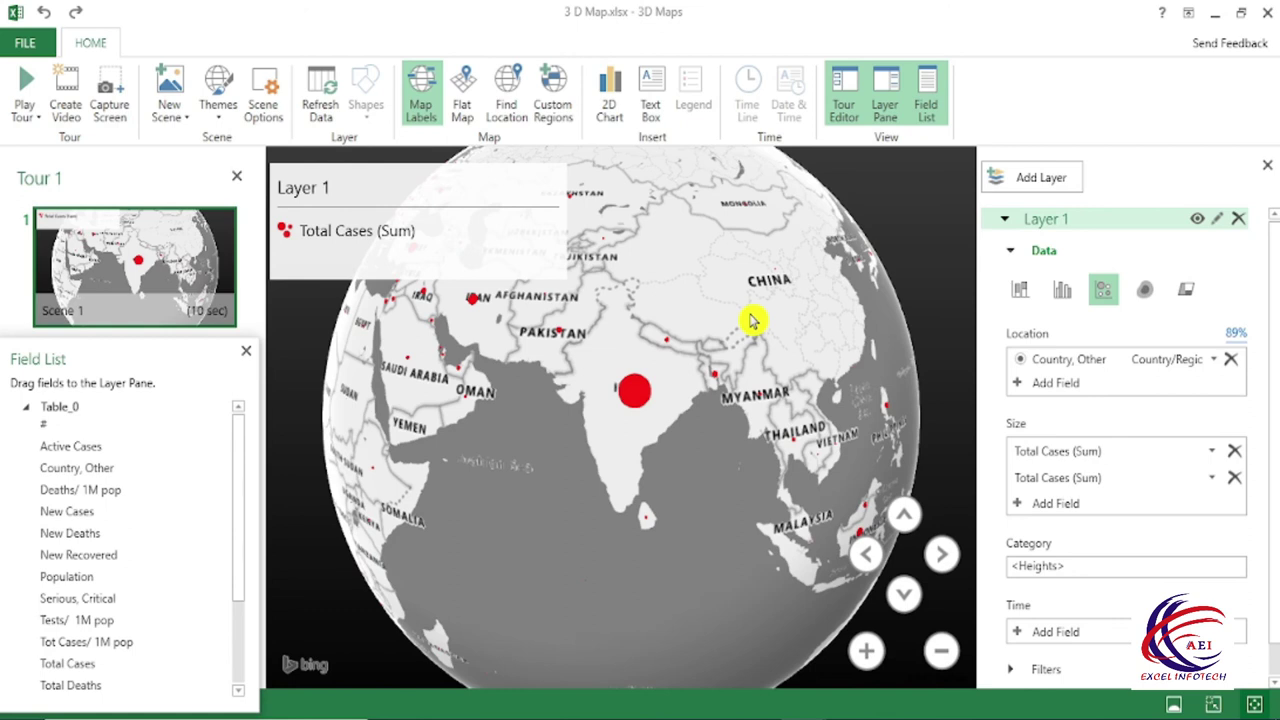
mouse_move(634, 437)
mouse_down()
mouse_move(757, 480)
mouse_move(523, 371)
mouse_up()
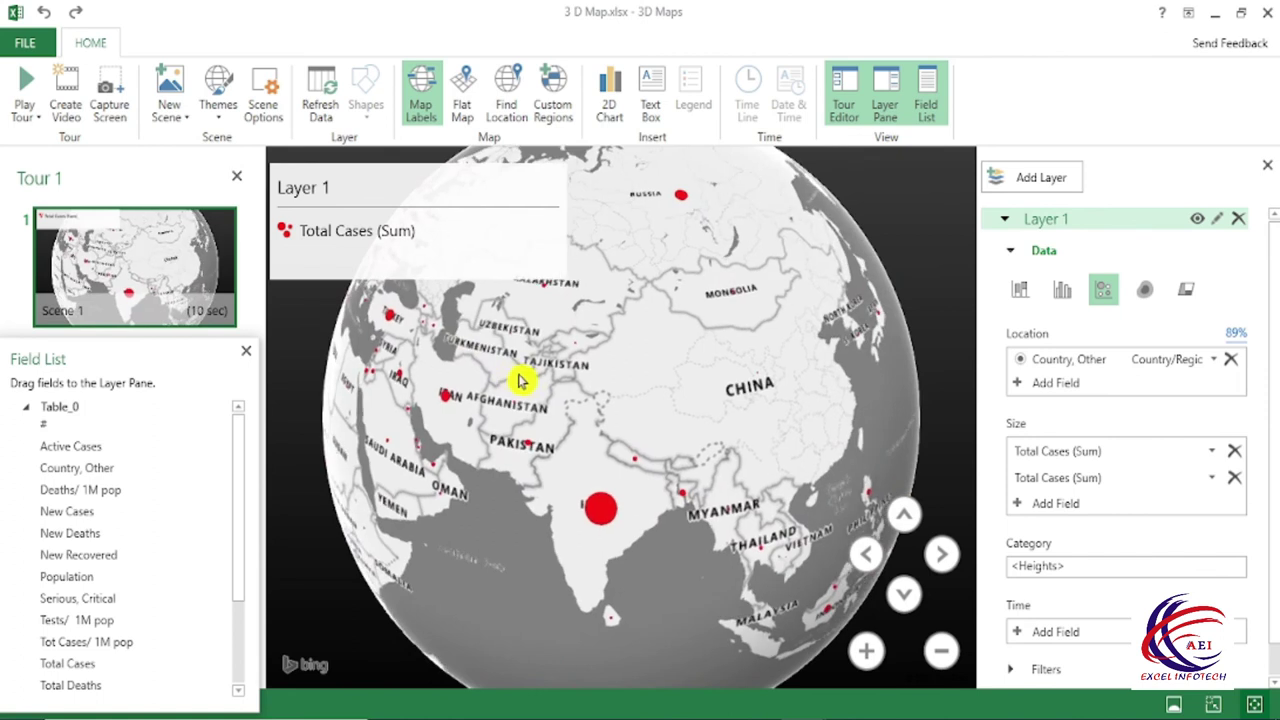
mouse_move(645, 387)
mouse_down()
mouse_move(514, 437)
mouse_move(651, 437)
mouse_move(543, 443)
mouse_up()
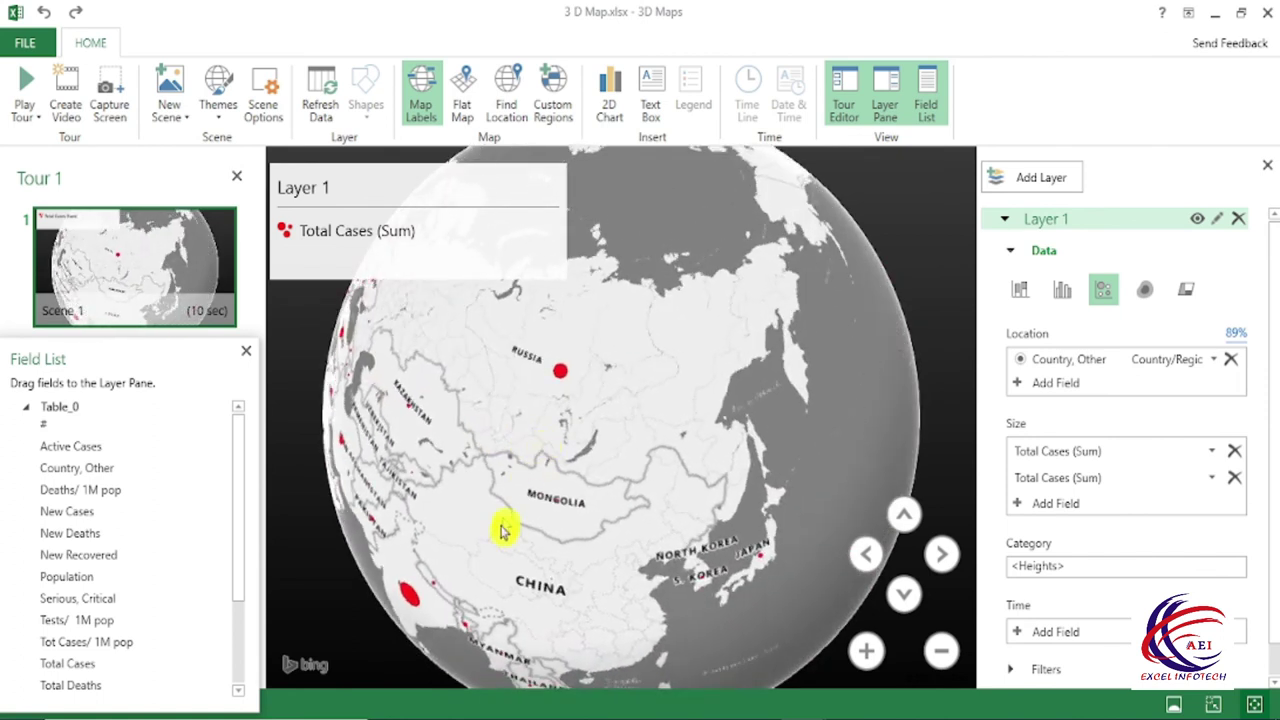
drag(503, 531, 700, 314)
drag(643, 491, 702, 440)
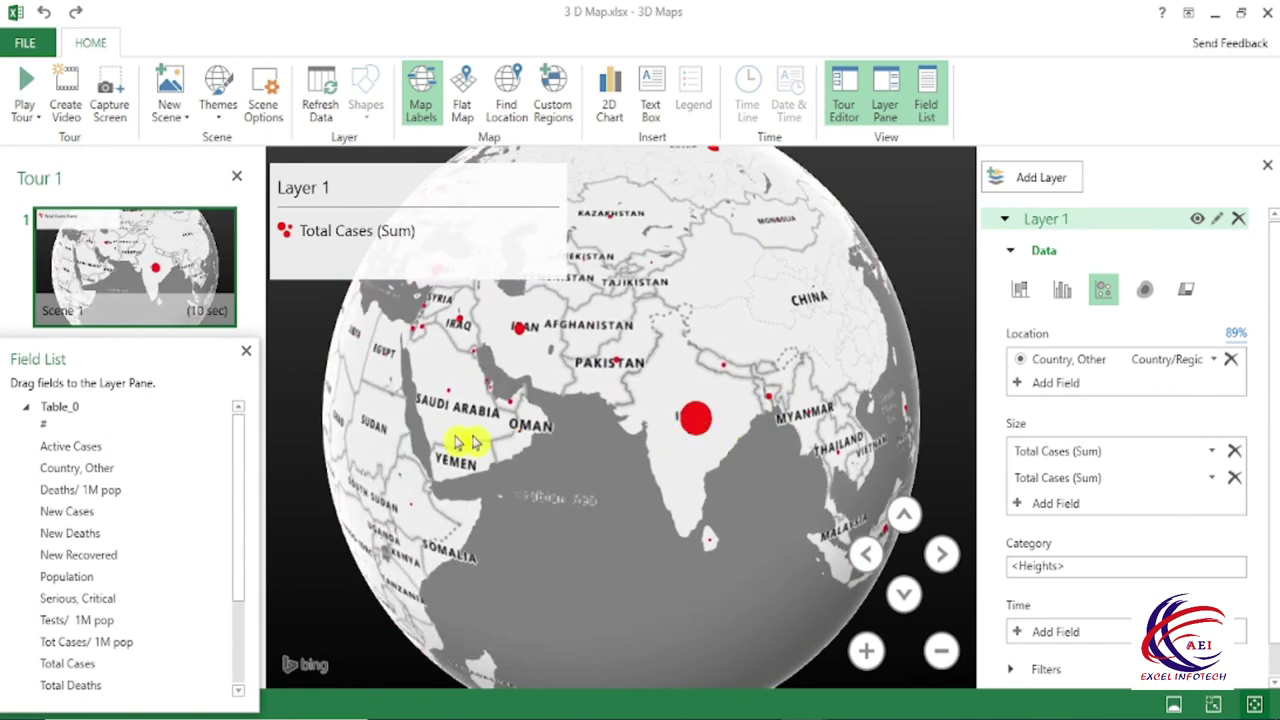
drag(462, 442, 820, 429)
drag(586, 449, 808, 449)
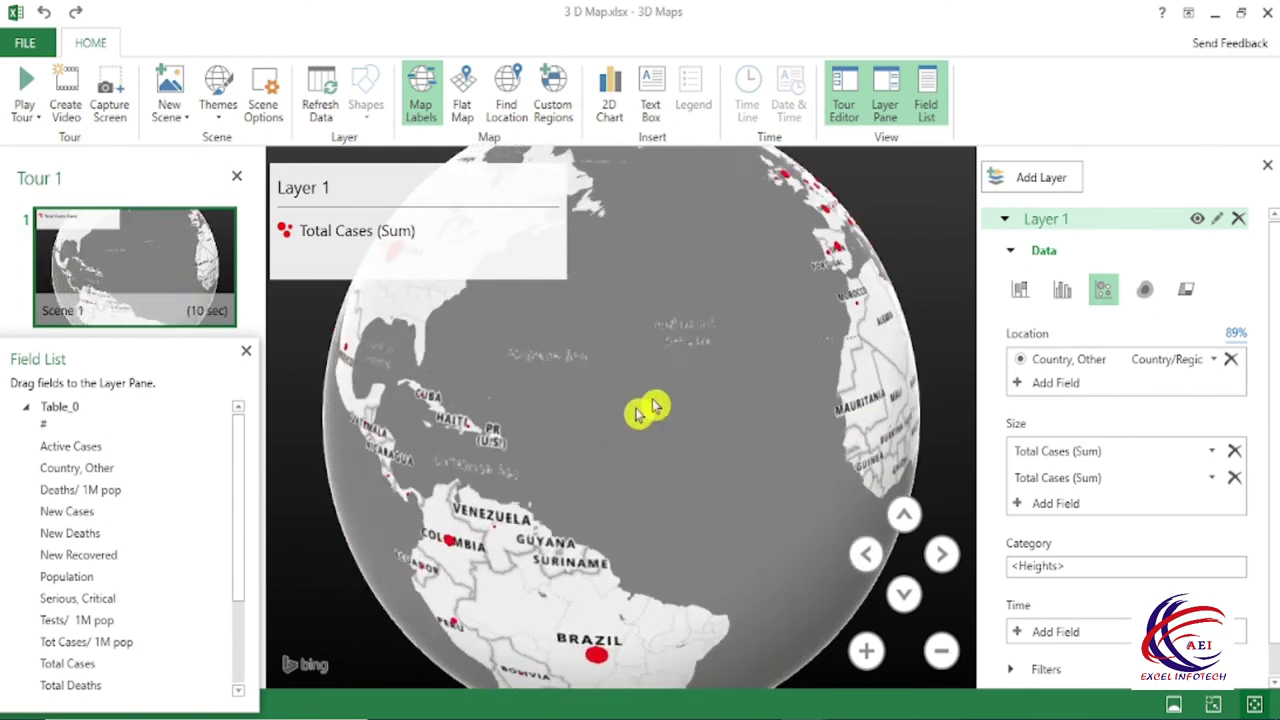
drag(575, 435, 720, 410)
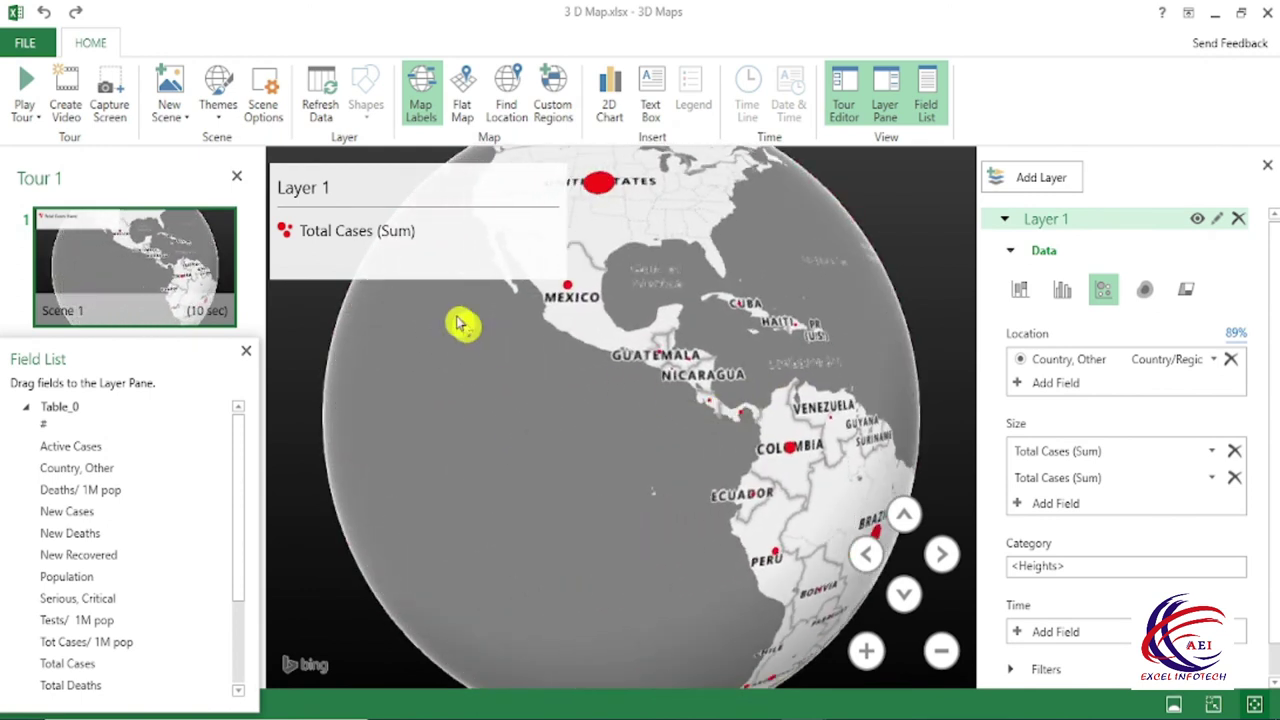